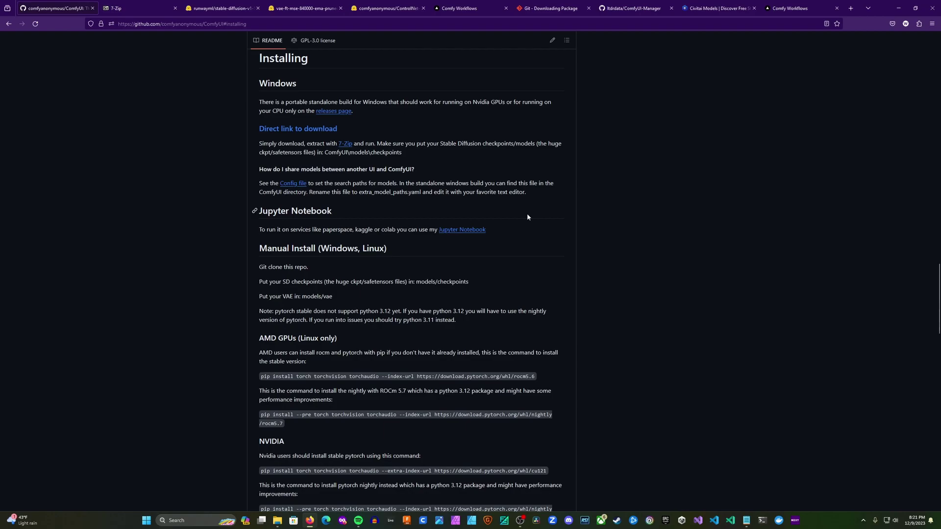
View the 7-Zip website and install 7-Zip from 7z2301-x64.exe in Downloads, keeping the default destination folder.
click(135, 11)
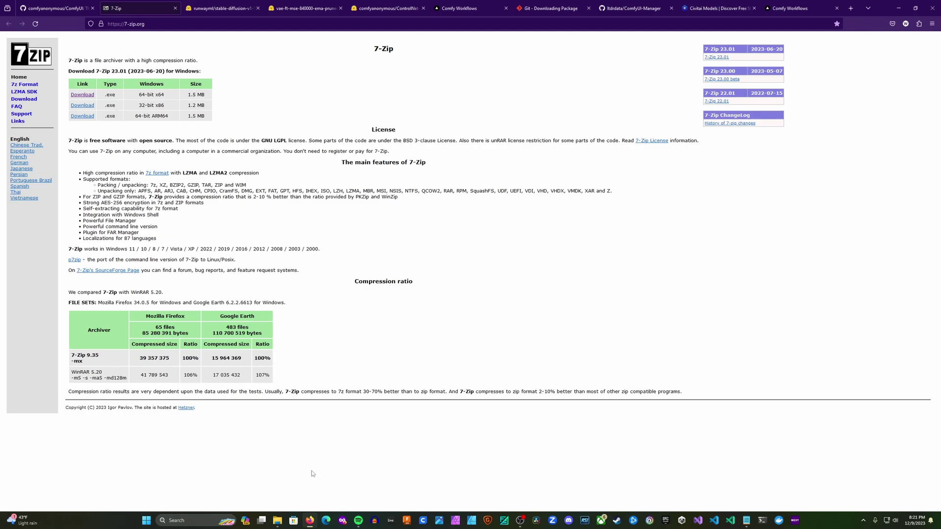
click(278, 520)
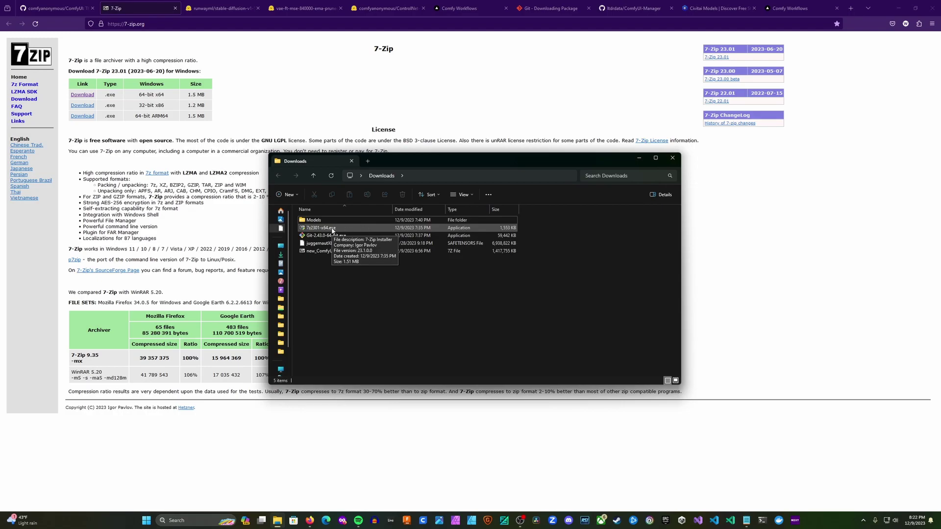
double_click(332, 230)
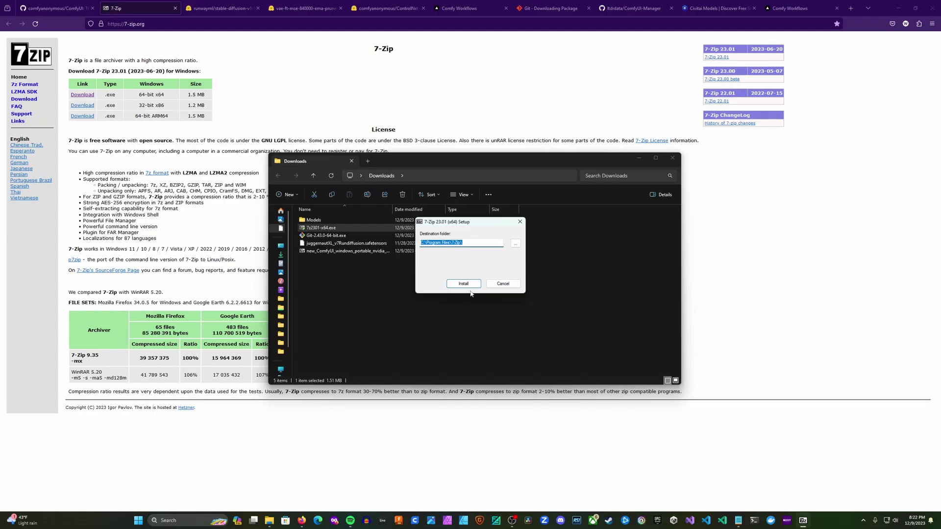
click(468, 285)
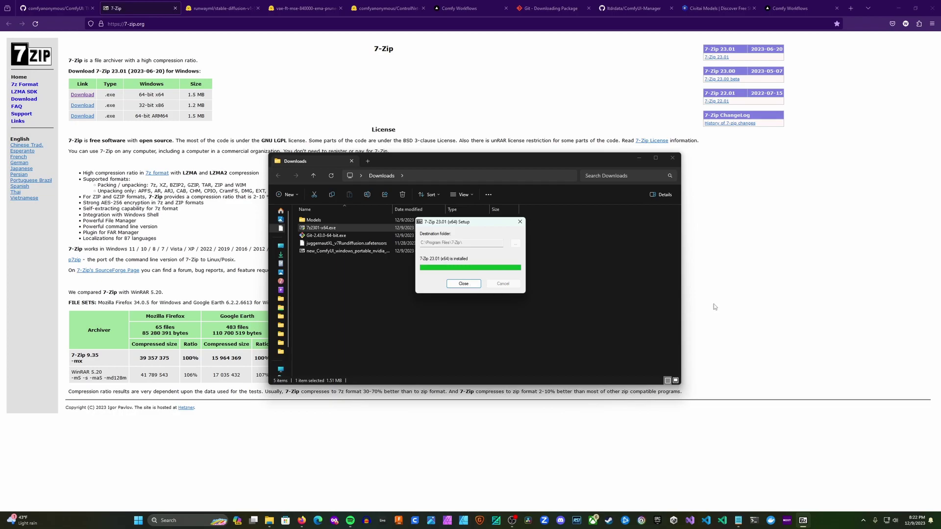
click(463, 283)
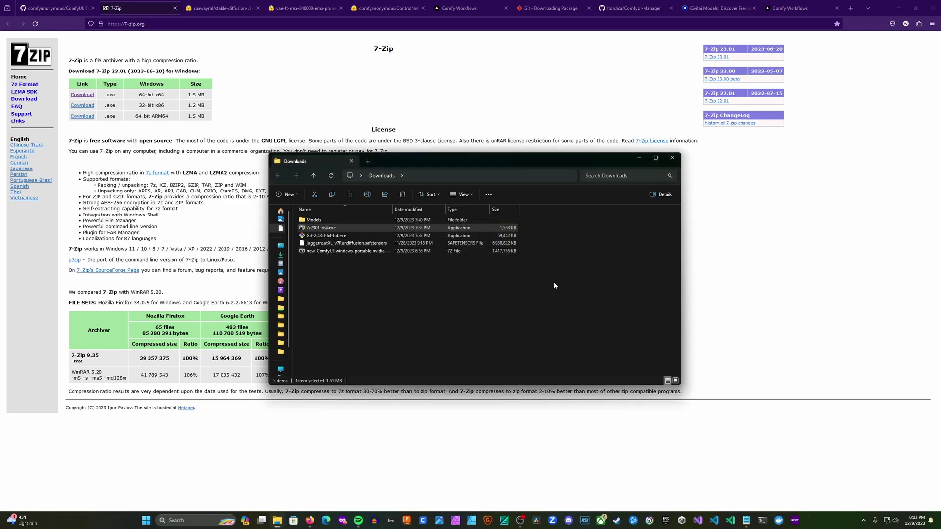
click(387, 297)
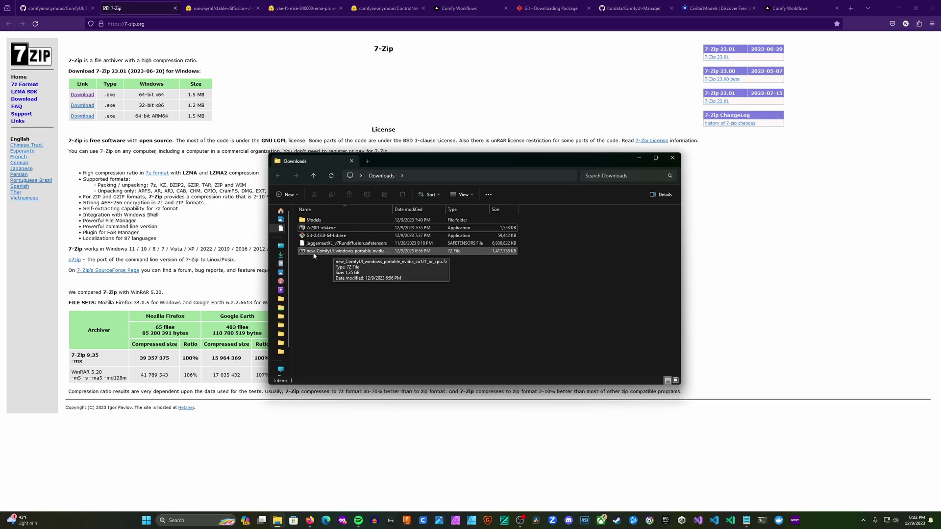
Open the new_ComfyUI_windows_portable_nvidia archive with 7-Zip File Manager and extract its ComfyUI_windows_portable folder into Downloads.
right_click(327, 254)
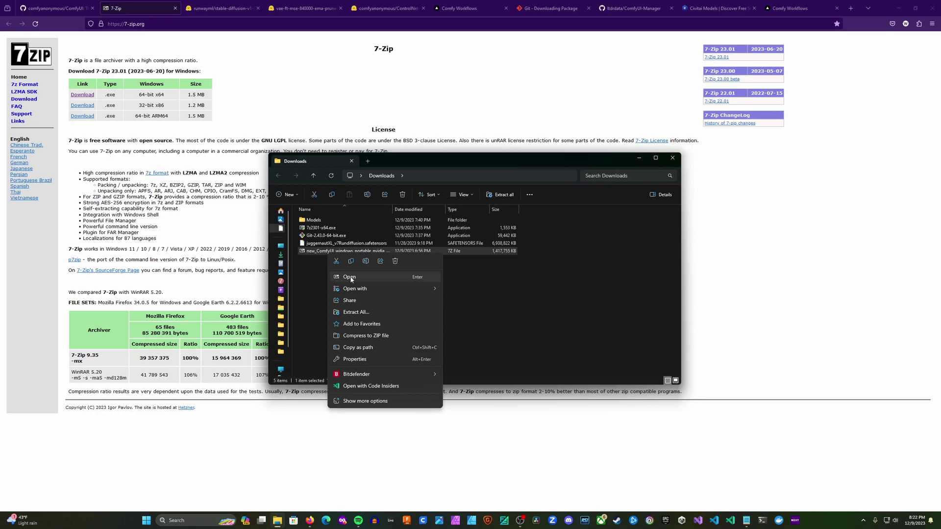
mouse_move(356, 289)
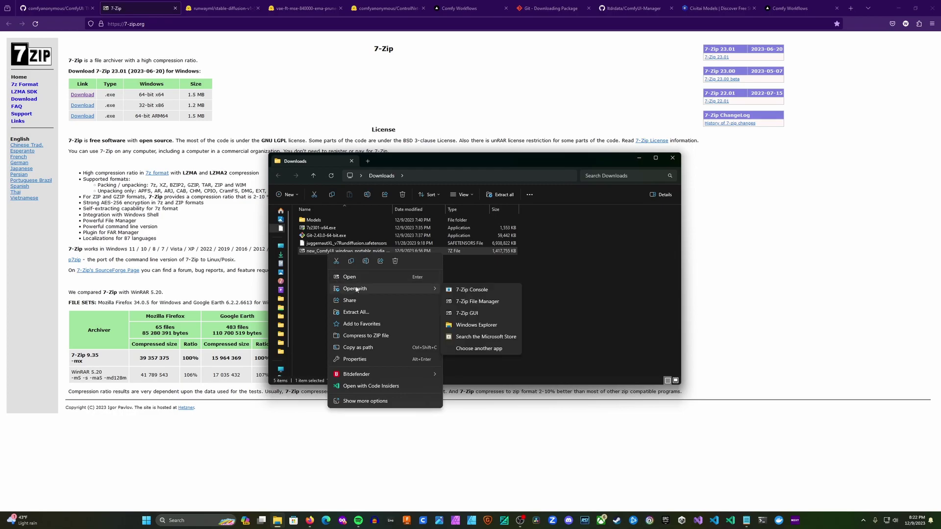
click(472, 301)
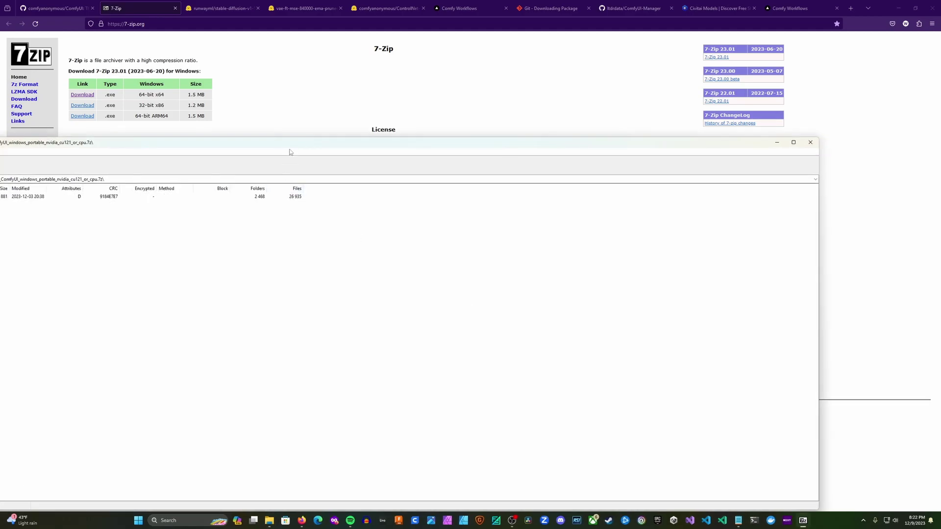
double_click(431, 123)
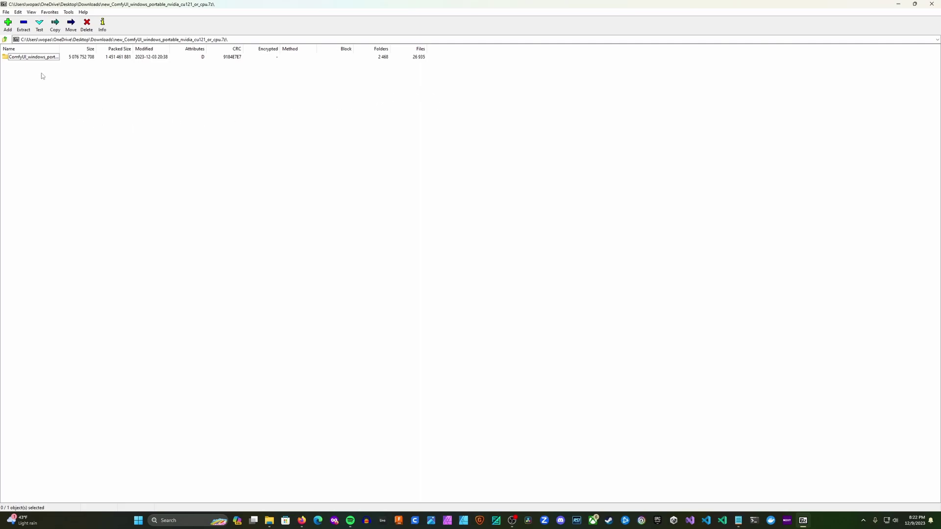
click(32, 58)
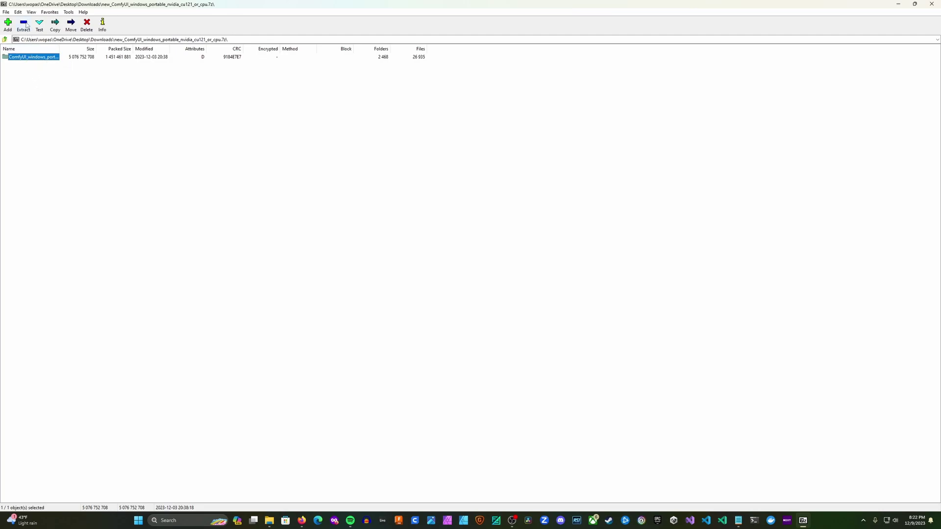
key(F5)
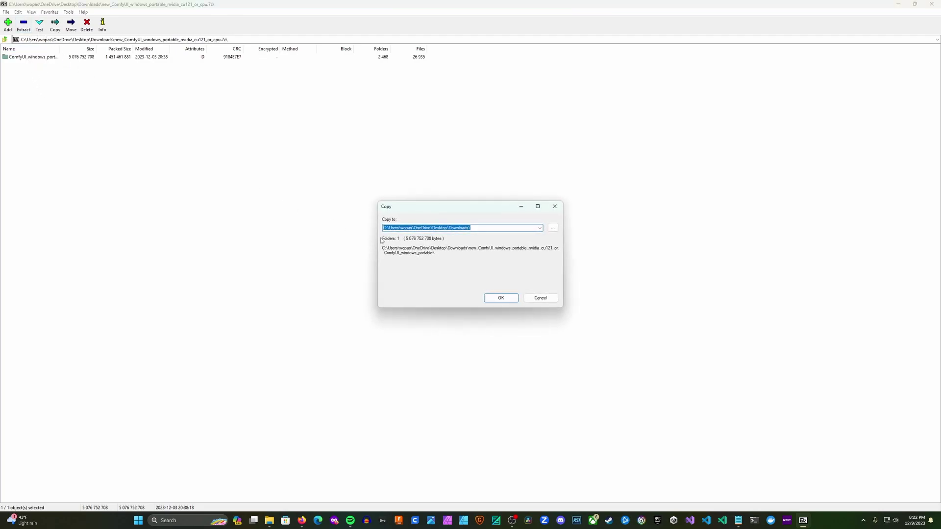
click(510, 302)
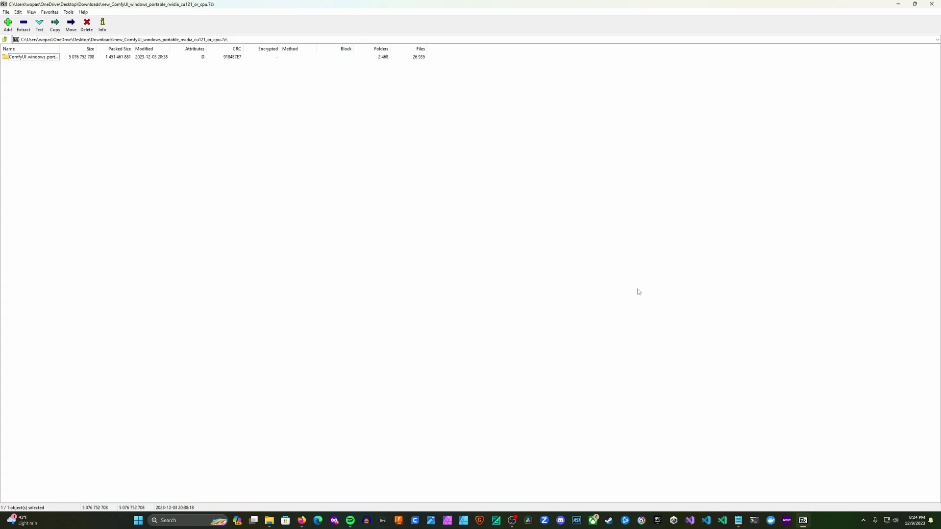
click(931, 4)
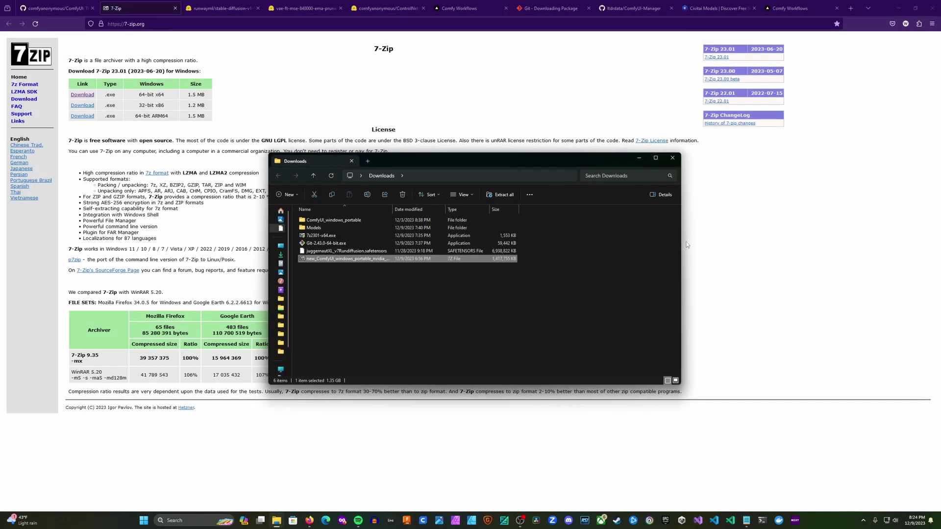
click(348, 298)
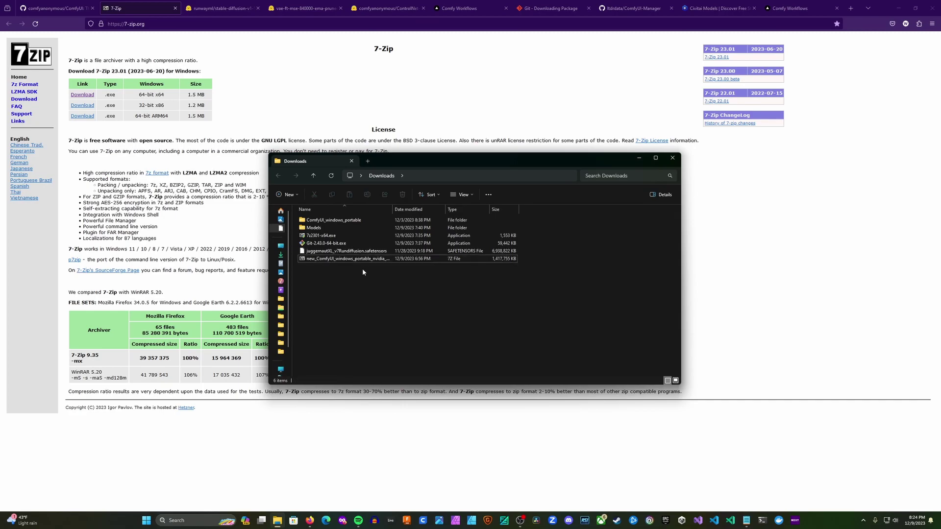
Read README_VERY_IMPORTANT.txt in the extracted ComfyUI_windows_portable folder and close it.
double_click(351, 221)
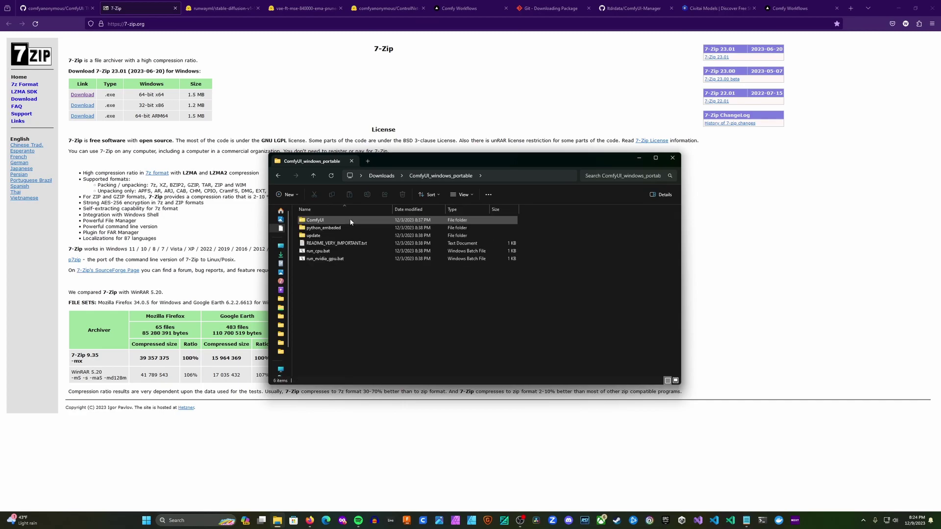
click(361, 244)
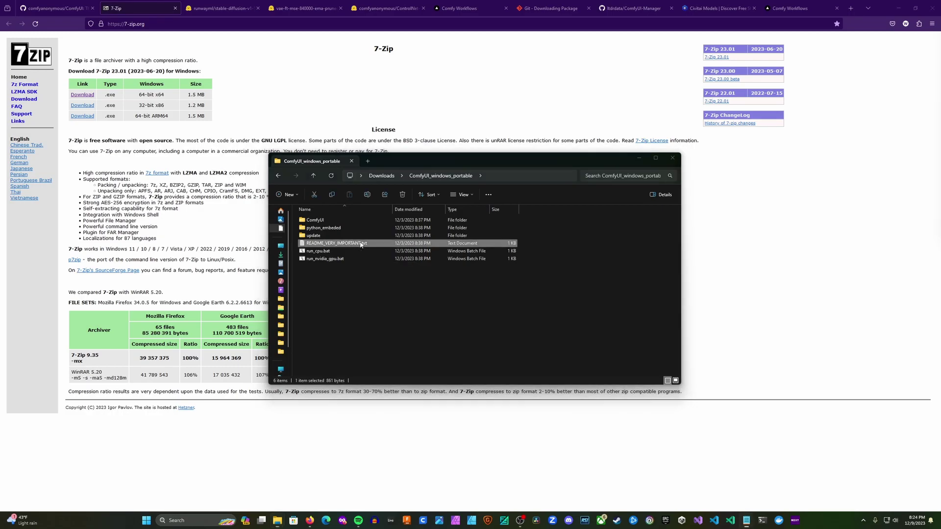
key(Return)
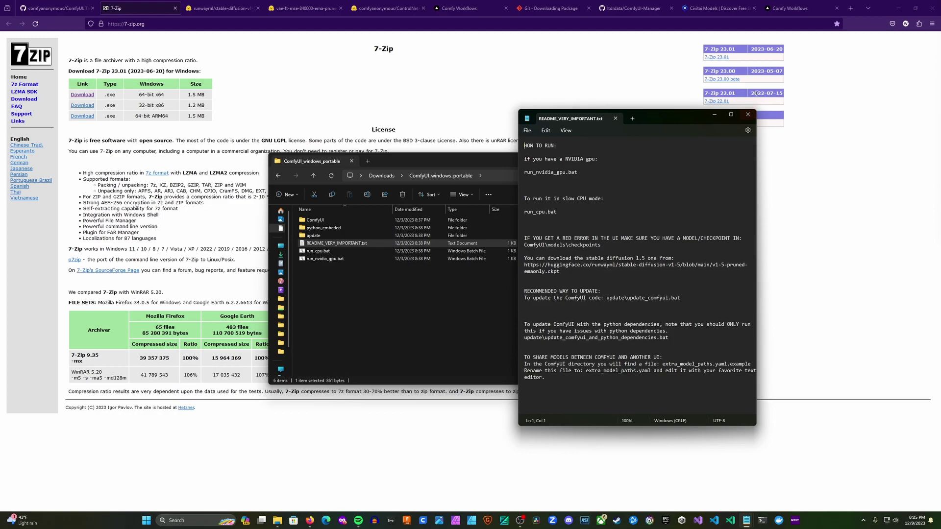
click(747, 114)
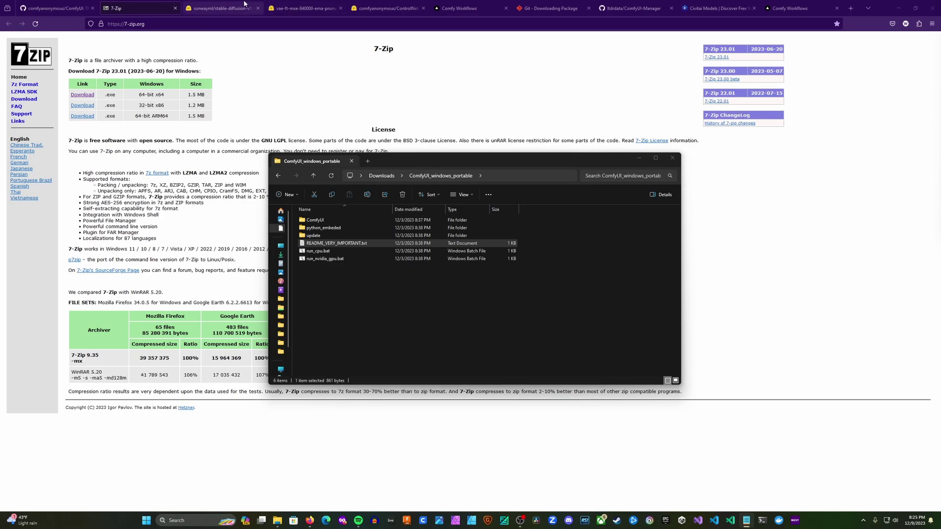
Browse the Hugging Face file lists for stable-diffusion-v1-5, sd-vae-ft-mse-original and the ControlNet-v1-1 fp16 safetensors models.
click(223, 8)
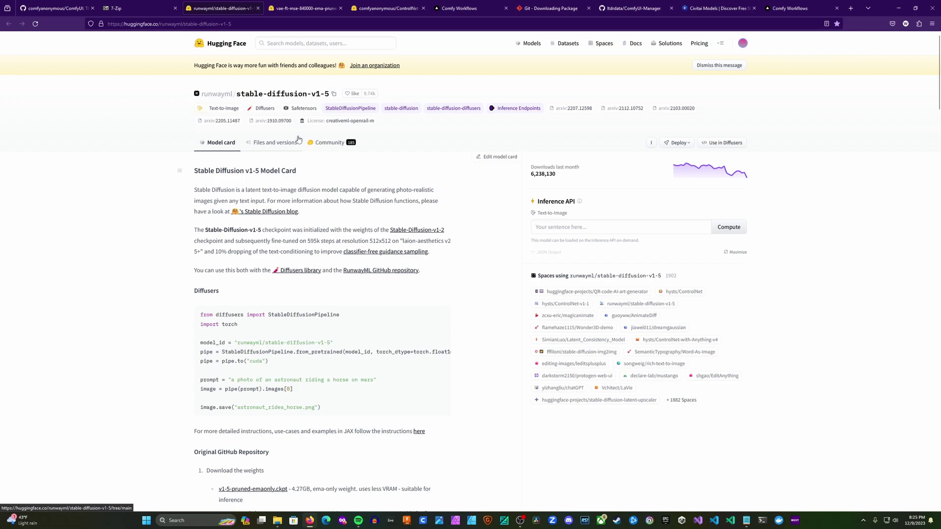
click(273, 146)
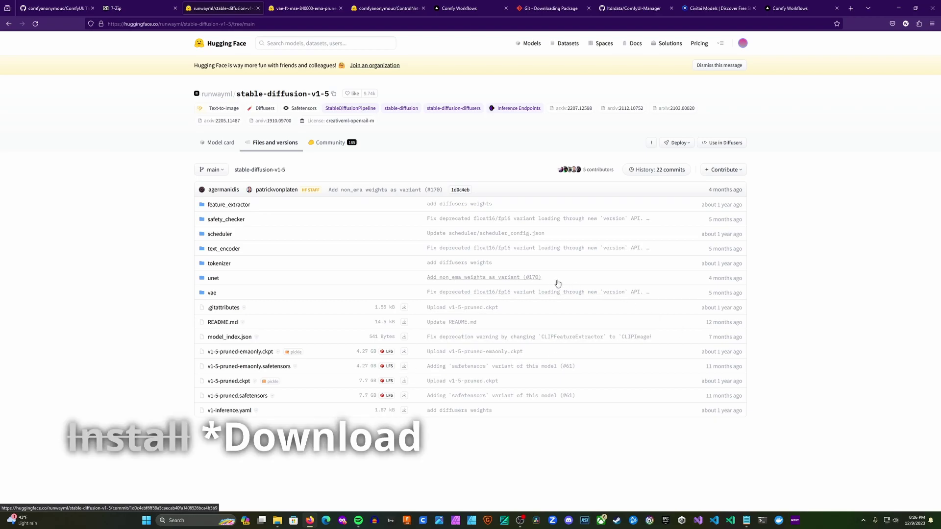
click(322, 9)
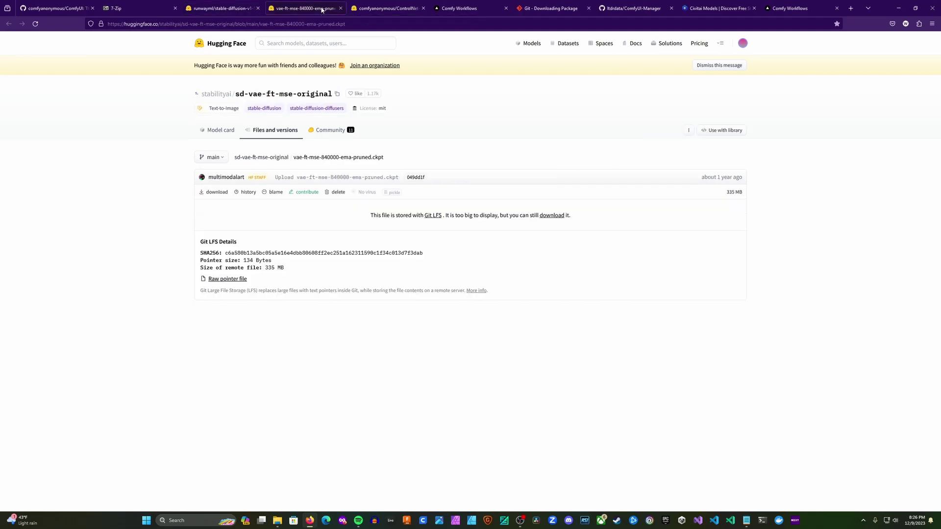
click(274, 132)
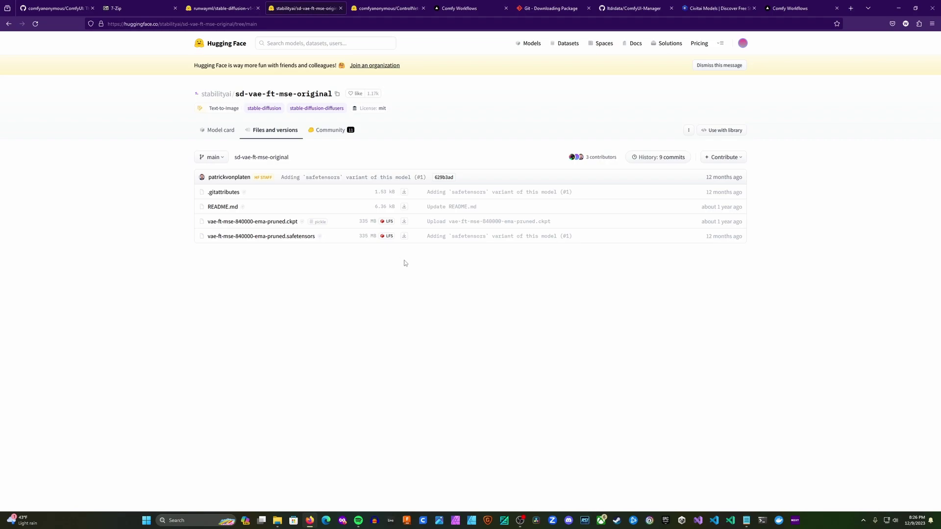
click(405, 238)
click(386, 10)
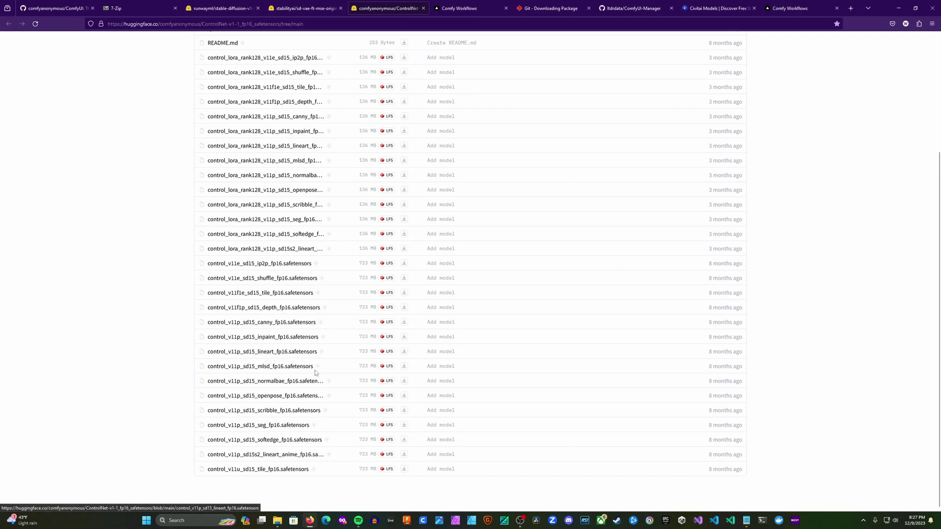
Open ComfyUI_windows_portable from Downloads in a new File Explorer window and place the two windows side by side.
click(278, 523)
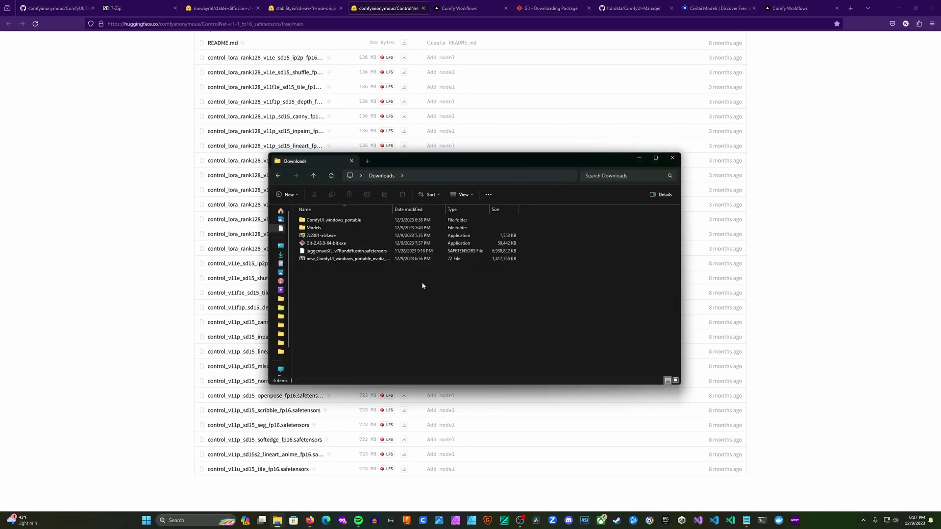
click(344, 222)
right_click(344, 222)
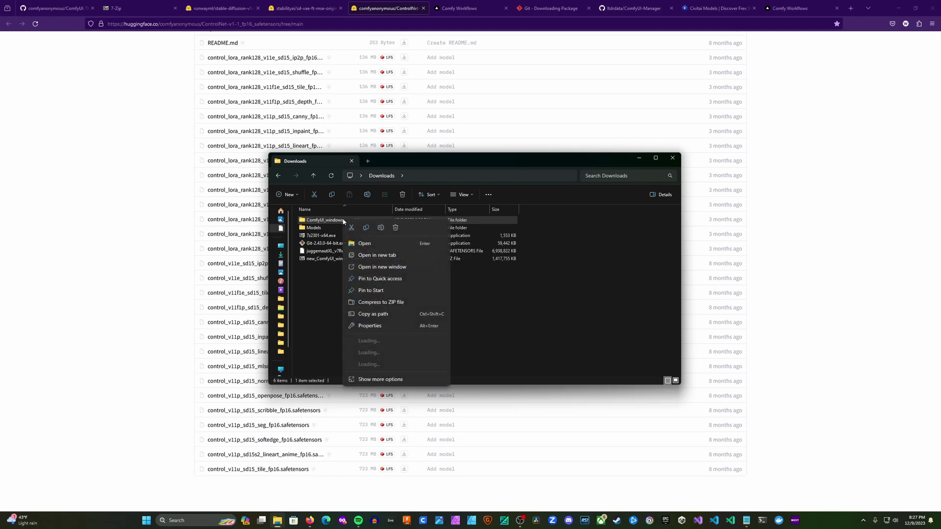
click(386, 271)
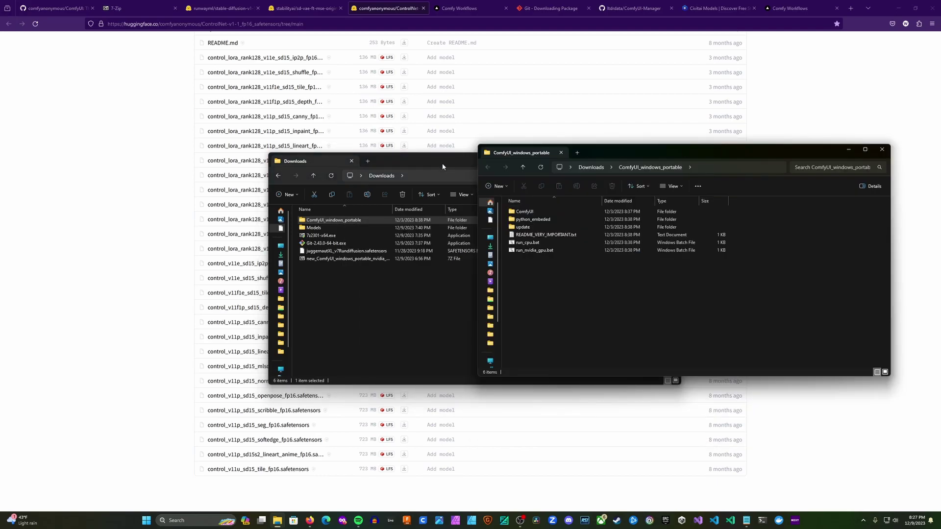
drag(432, 161, 214, 152)
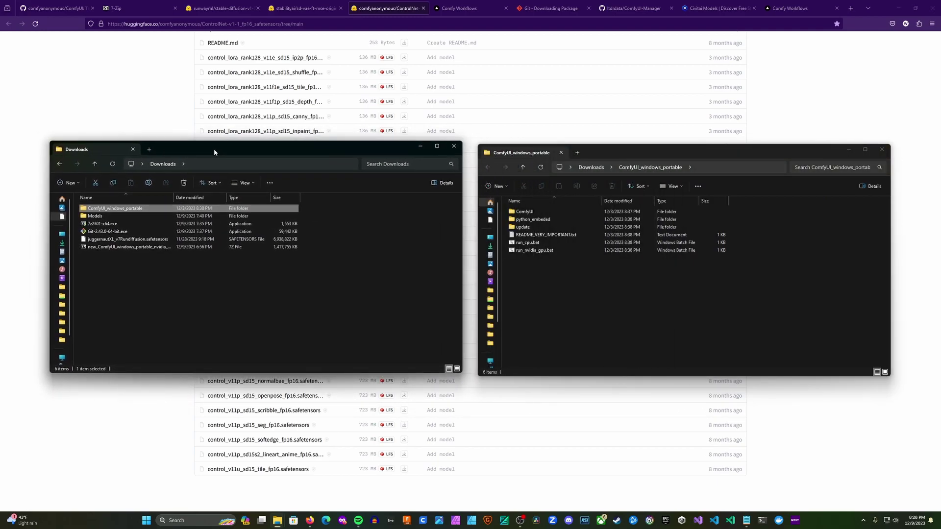
click(551, 310)
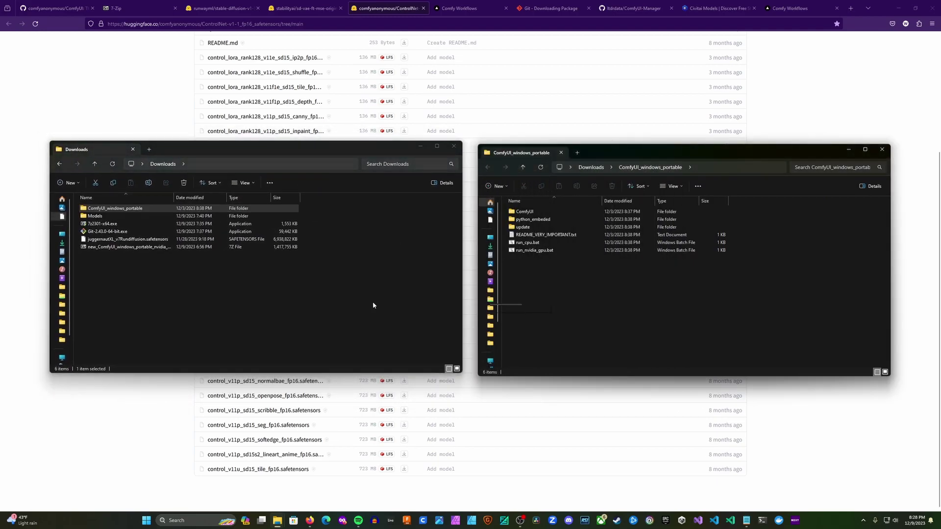
click(125, 281)
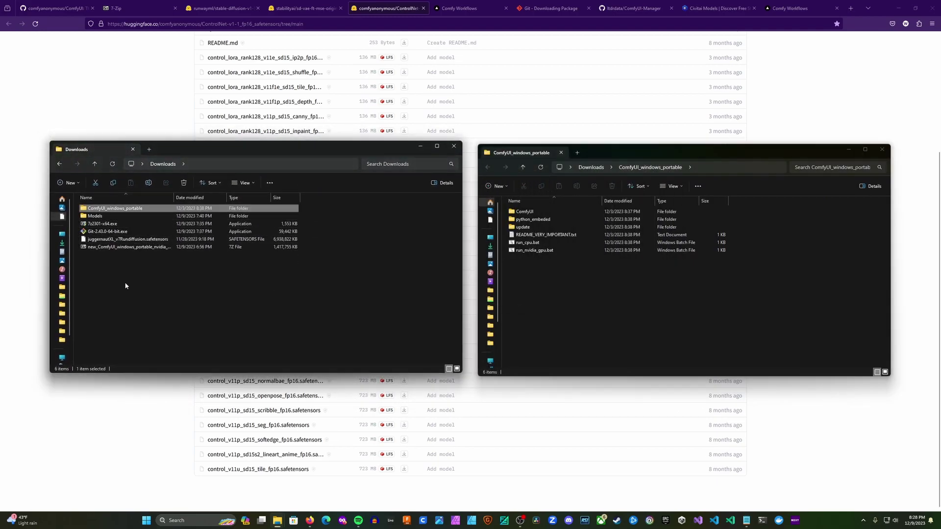
Open the downloaded Models folder in one window and the portable build's ComfyUI\models\checkpoints folder in the other.
double_click(96, 216)
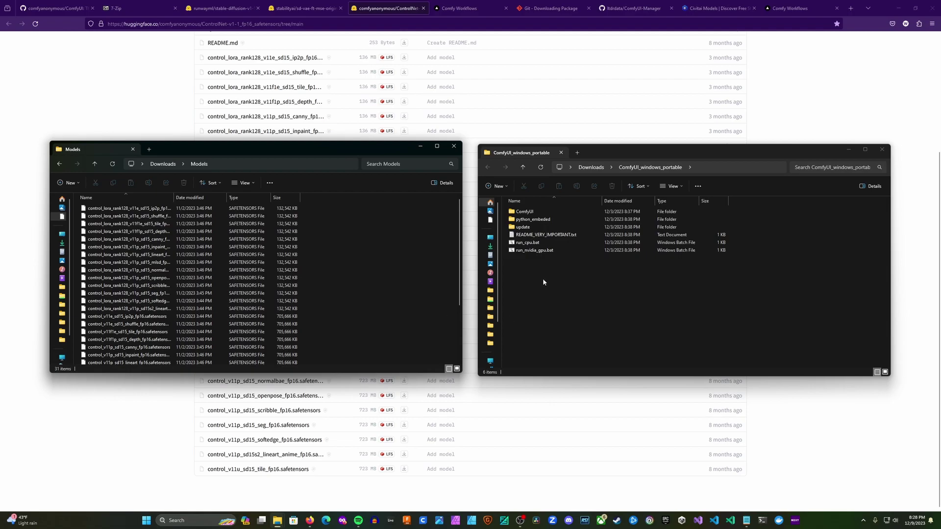
double_click(524, 212)
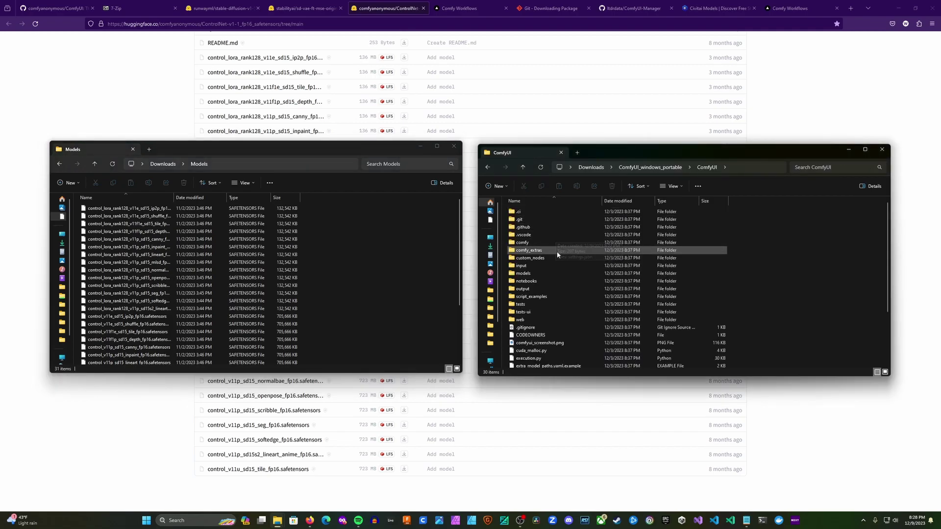
click(539, 274)
double_click(539, 275)
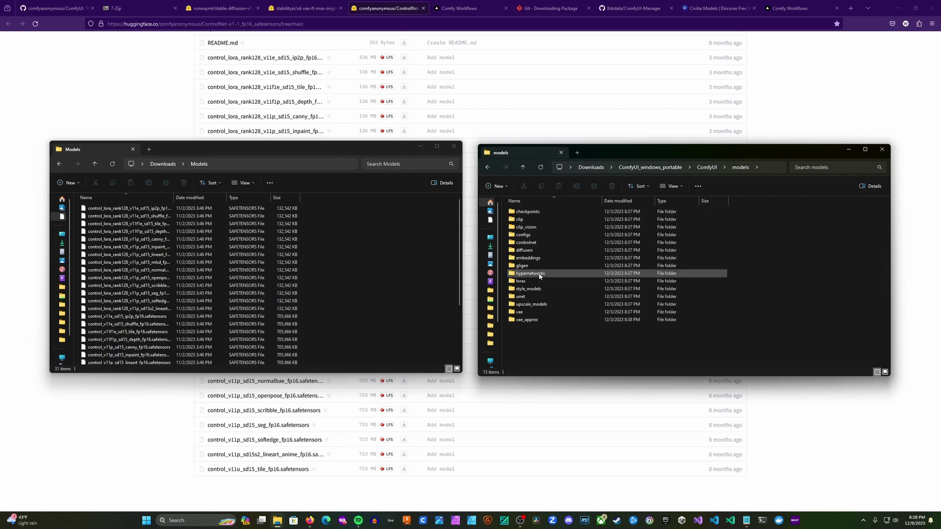
double_click(540, 215)
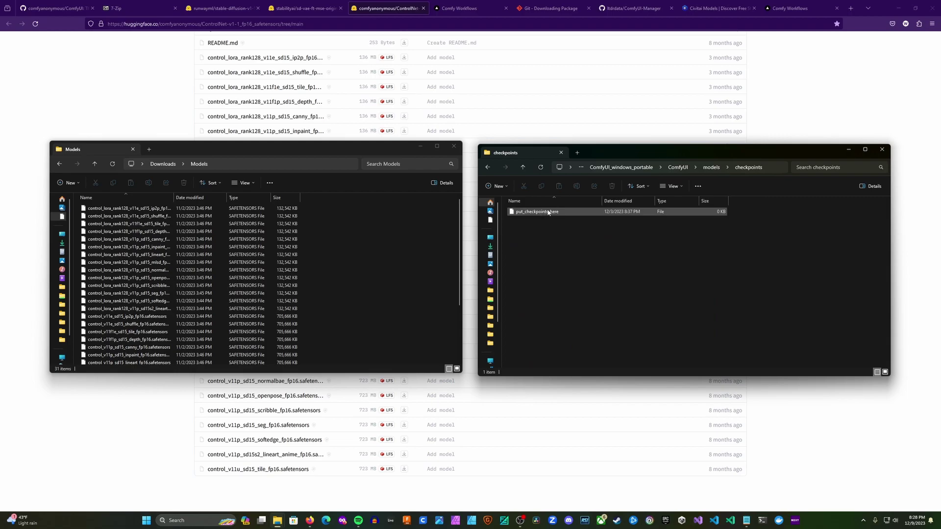
Move v1-5-pruned-emaonly.safetensors from the downloaded Models folder into the portable build's checkpoints folder.
click(401, 314)
scroll(401, 311, down, 4)
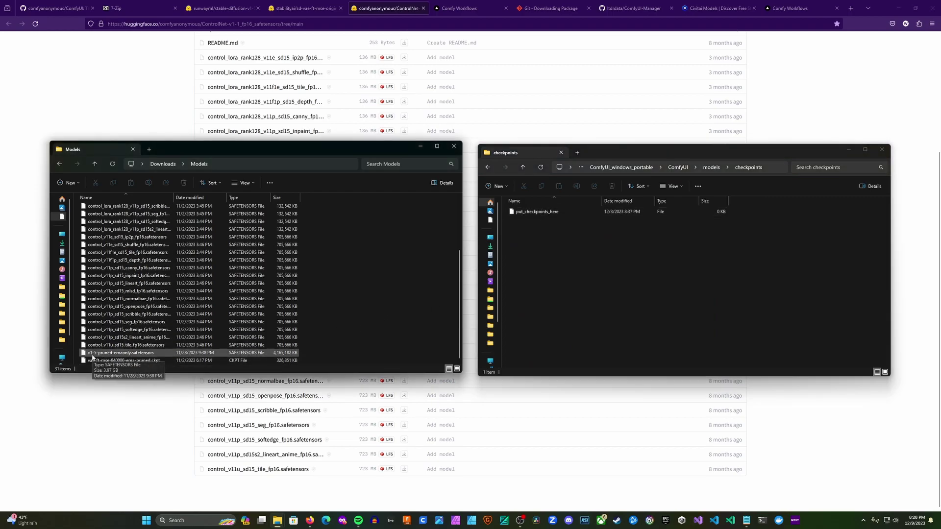
drag(92, 356, 581, 290)
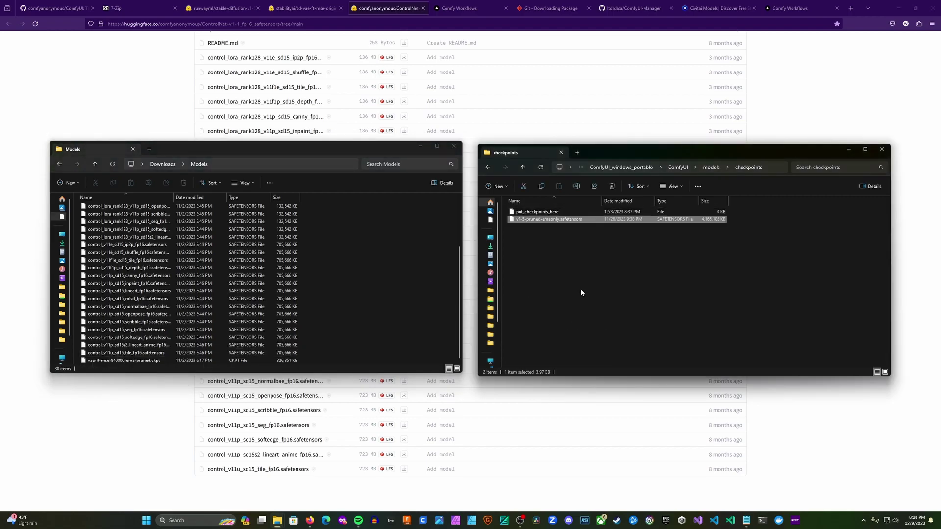
Move vae-ft-mse-840000-ema-pruned.ckpt from the downloaded Models folder into ComfyUI\models\vae.
click(708, 168)
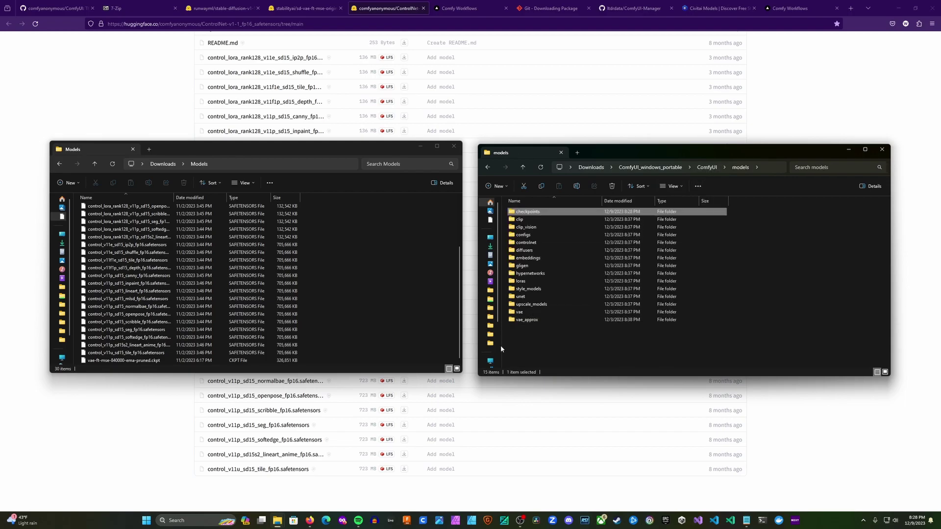
double_click(519, 312)
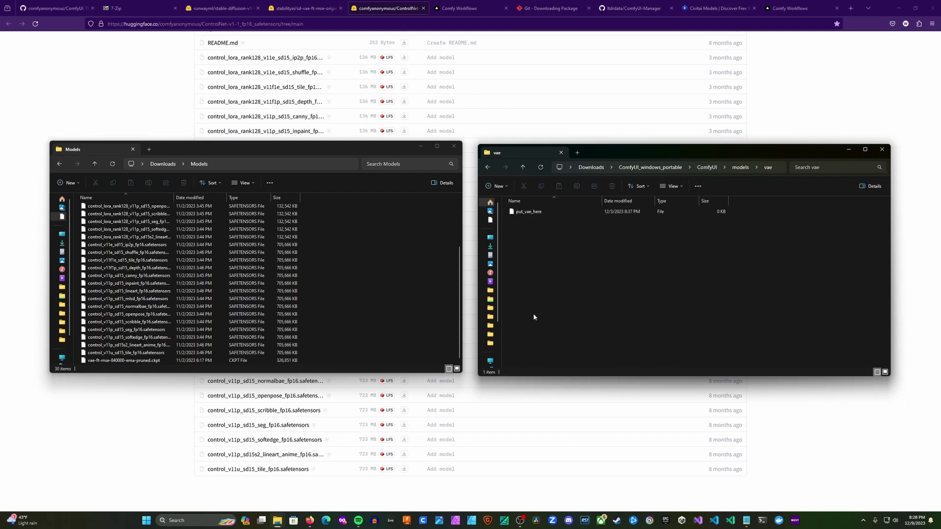
click(104, 361)
drag(90, 362, 569, 308)
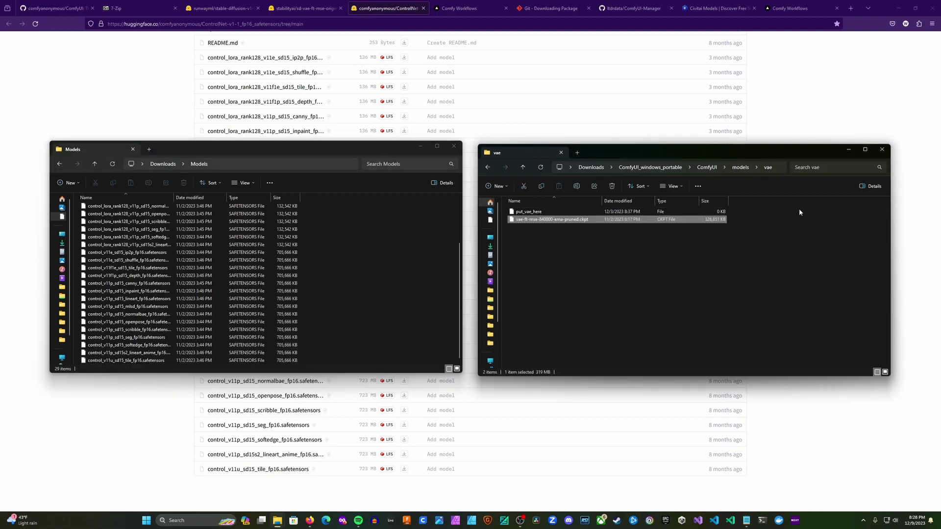
Move all remaining ControlNet safetensors files into ComfyUI\models\controlnet and close the emptied Models folder window.
click(741, 168)
double_click(555, 243)
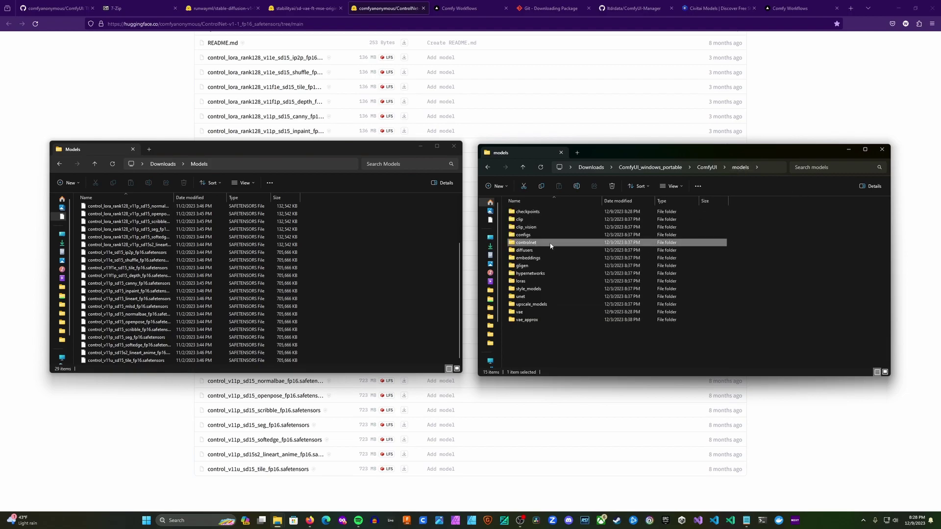
scroll(147, 308, up, 3)
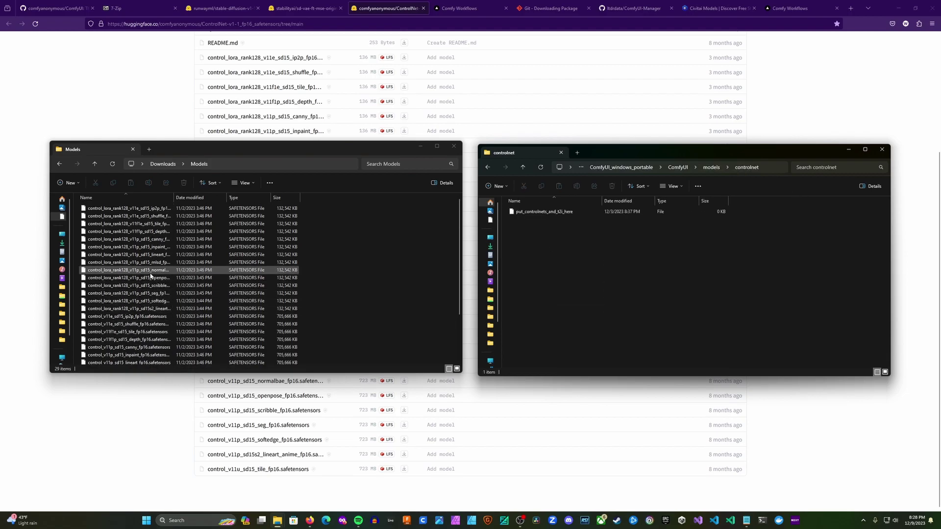
click(130, 209)
key(ctrl+a)
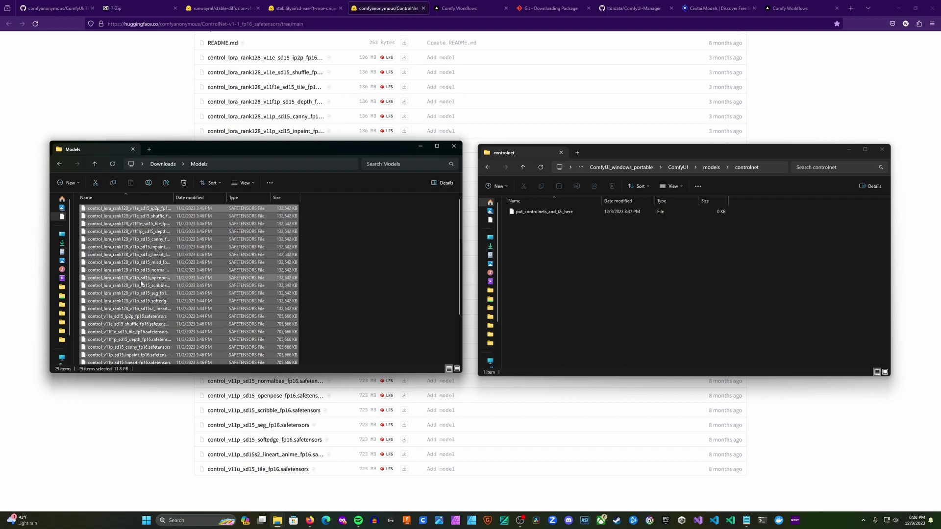
drag(139, 284, 631, 324)
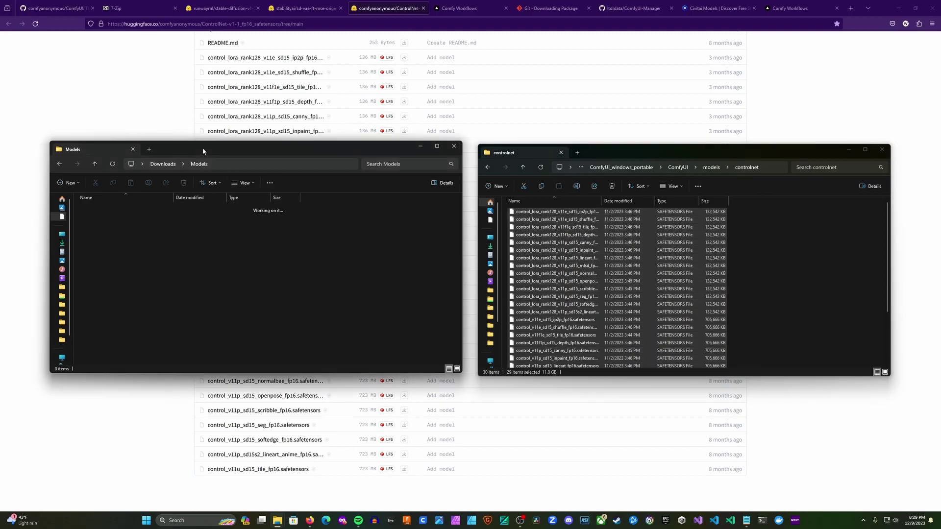
click(454, 146)
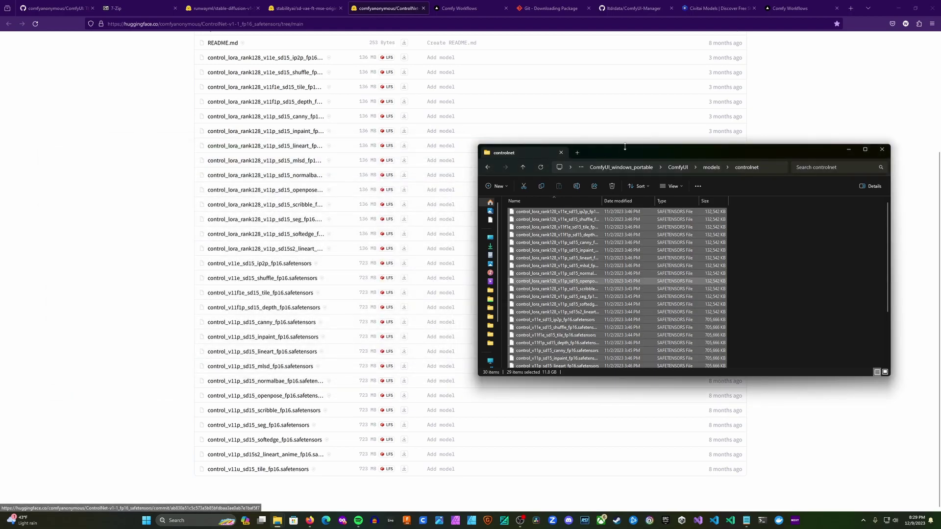
Go back to the ComfyUI_windows_portable folder and launch ComfyUI with run_nvidia_gpu.bat.
drag(628, 148, 404, 140)
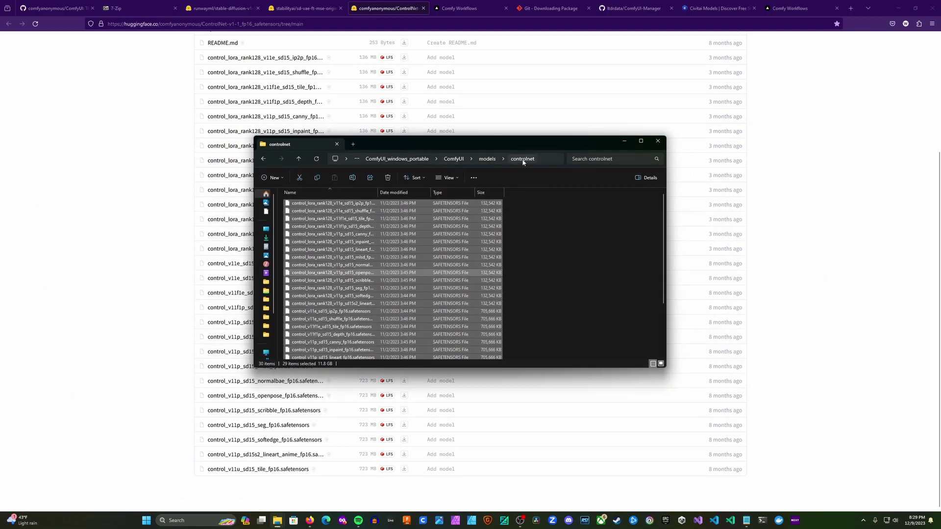
click(417, 159)
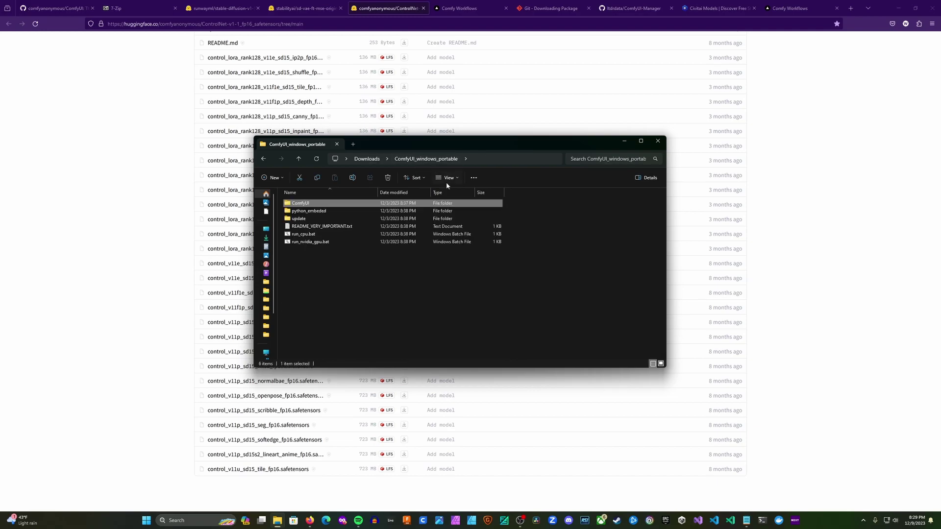
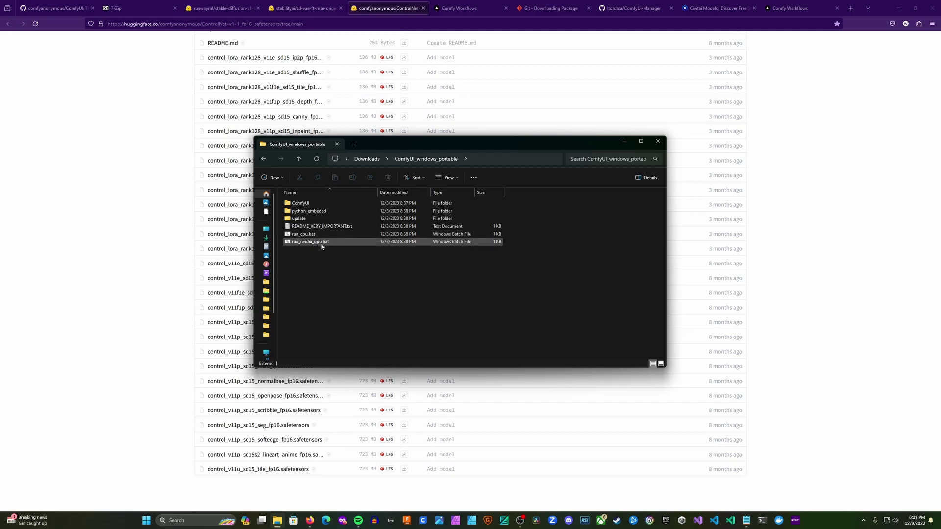
click(321, 245)
double_click(321, 245)
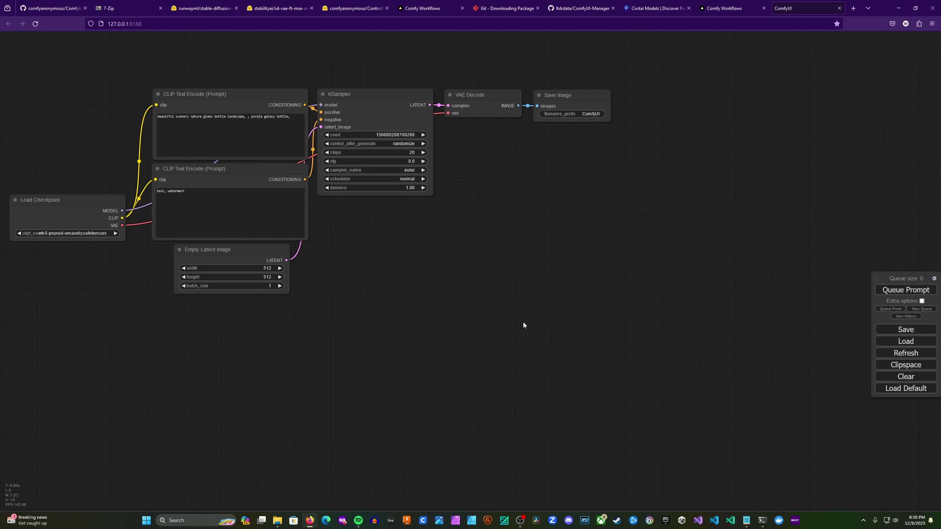
Queue the default text-to-image workflow and examine the generated image in the Save Image node.
drag(440, 309, 542, 371)
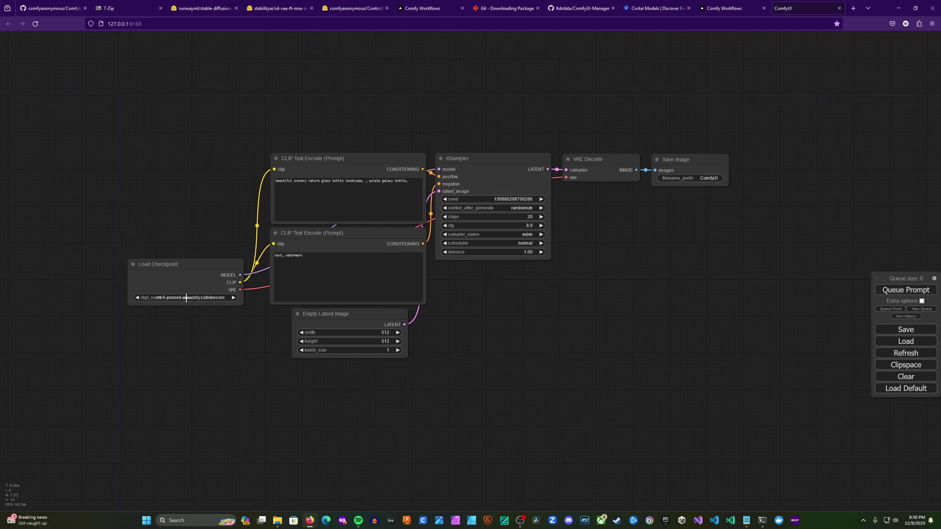
click(907, 290)
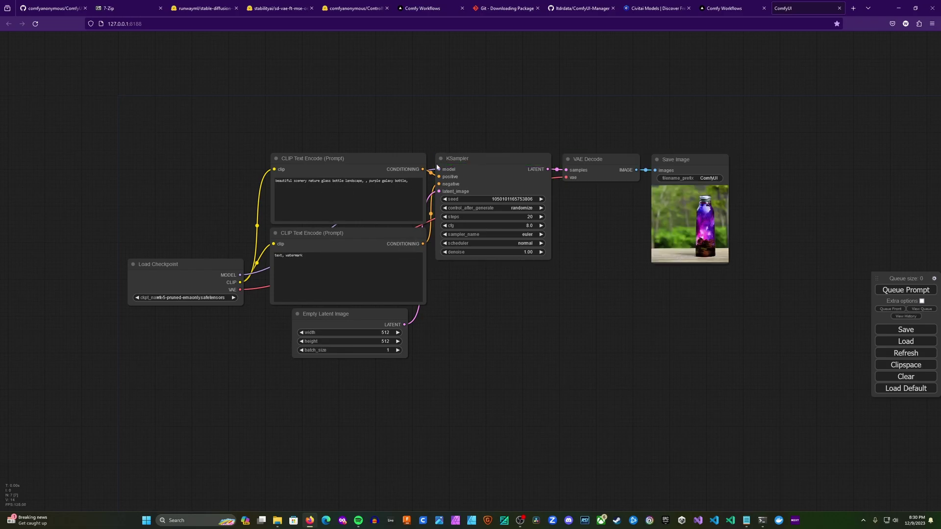
scroll(720, 240, up, 5)
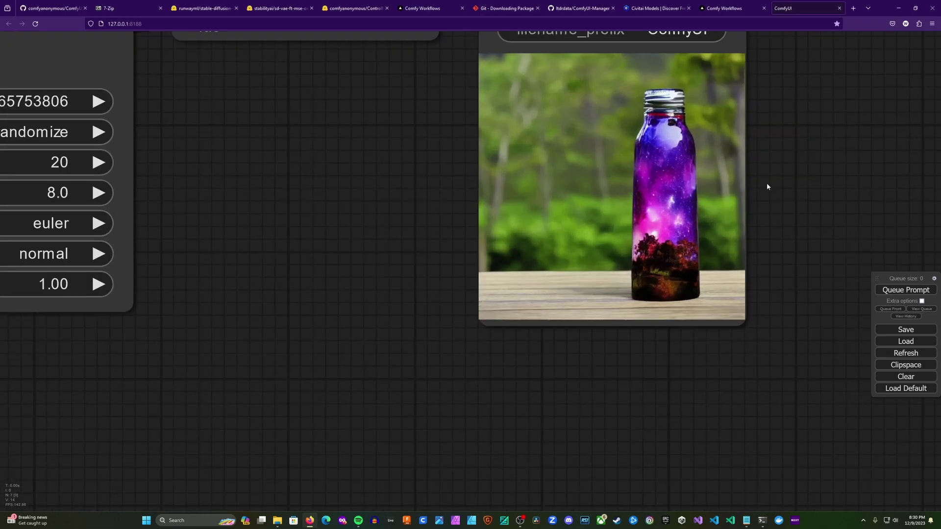
drag(767, 187, 768, 265)
scroll(766, 262, down, 6)
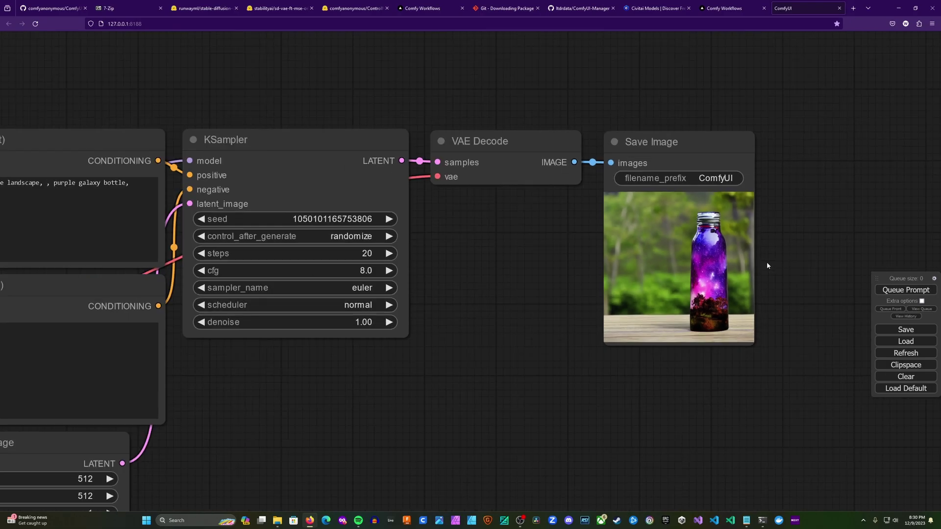
drag(356, 388, 461, 362)
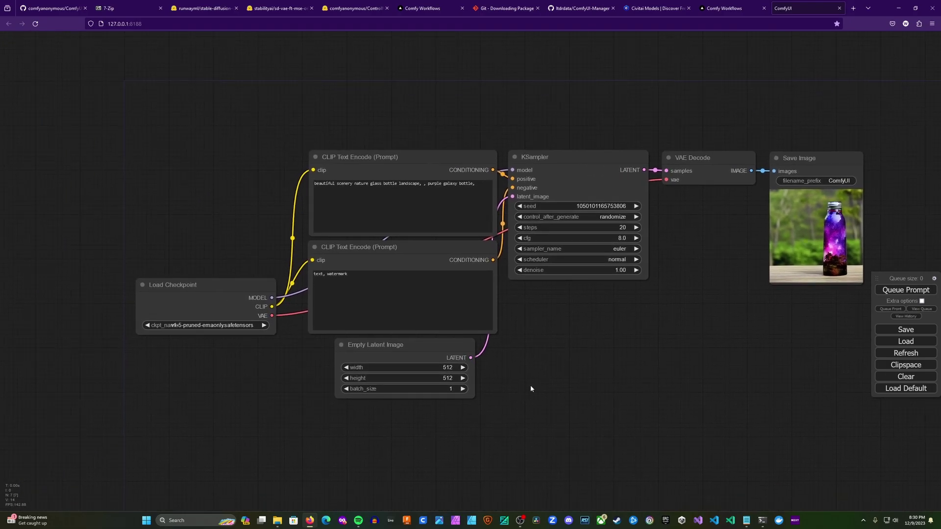
drag(544, 368, 521, 379)
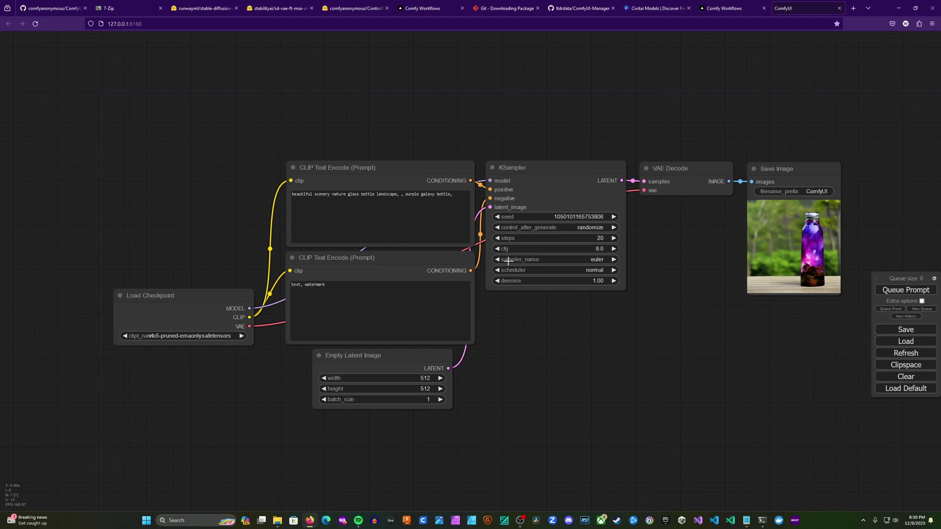
Review the ComfyUI-Manager GitHub repository page and the Git download page for Windows.
click(575, 9)
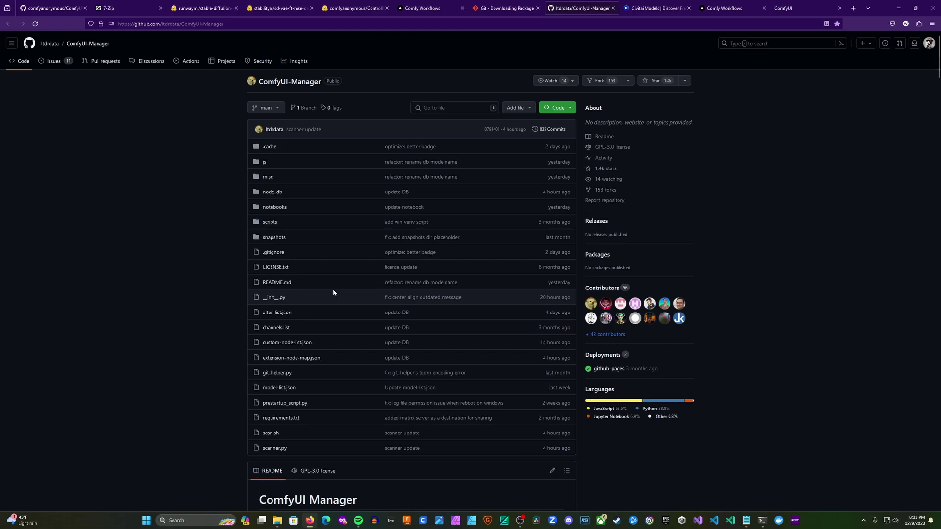
scroll(333, 292, down, 2)
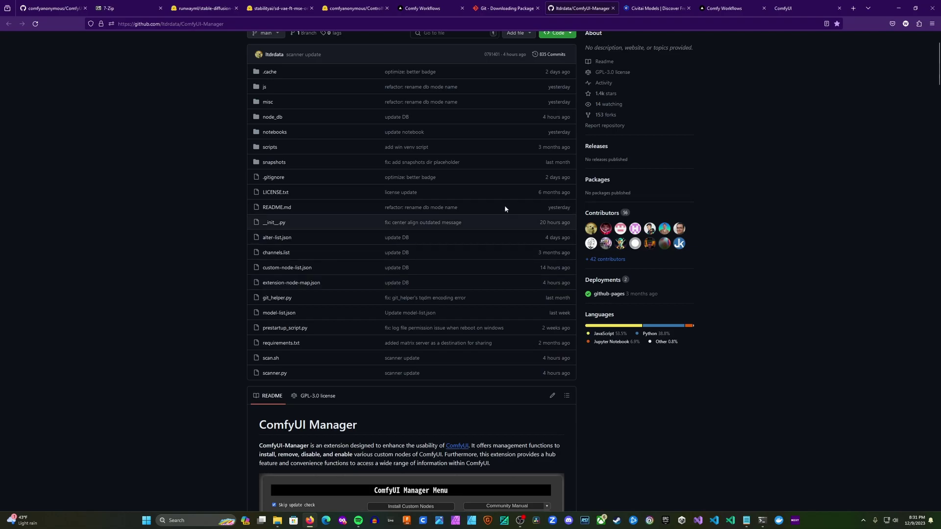
click(513, 8)
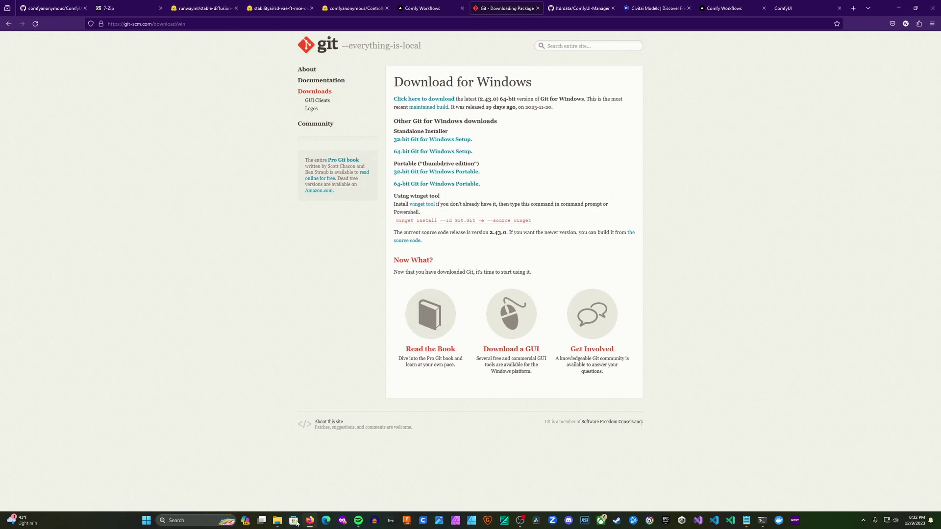
Install Git by running Git-2.43.0-64-bit.exe from Downloads, open its release notes in Firefox just once and close them.
click(277, 521)
click(367, 159)
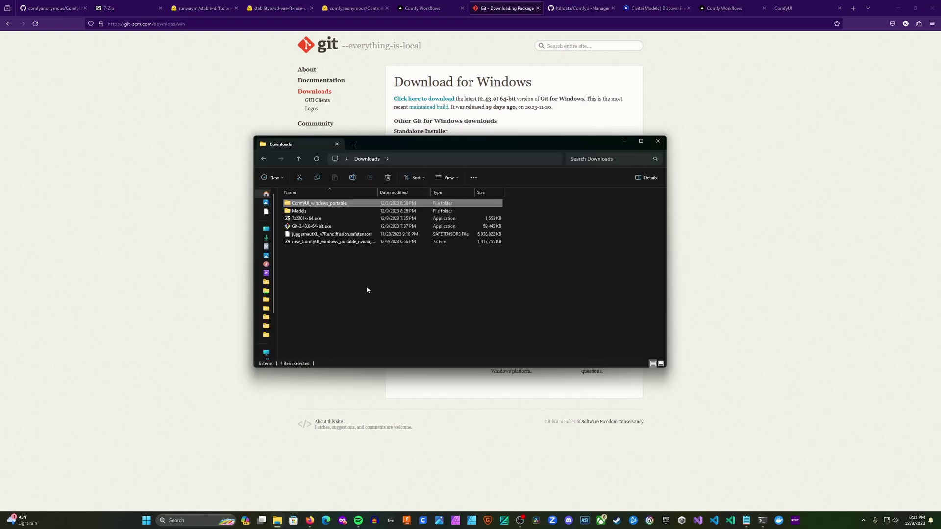
click(340, 272)
double_click(323, 227)
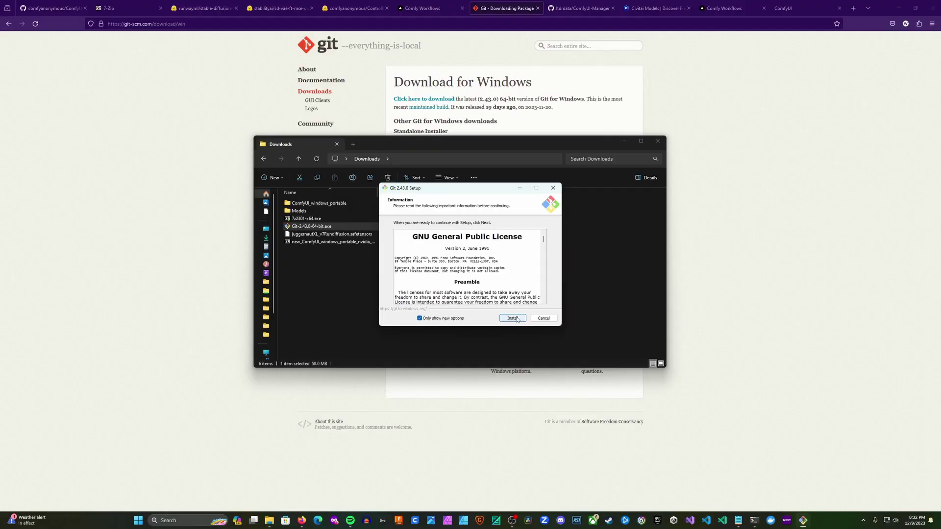
click(512, 319)
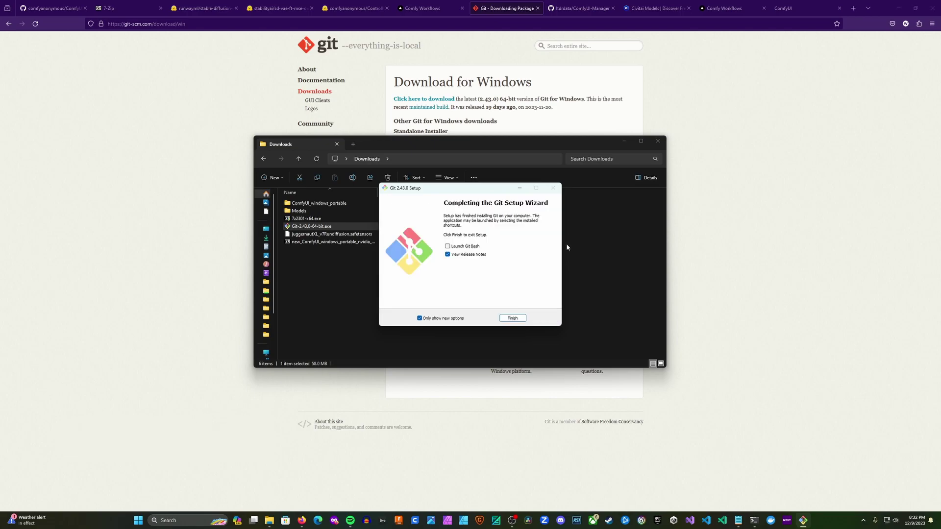
click(512, 318)
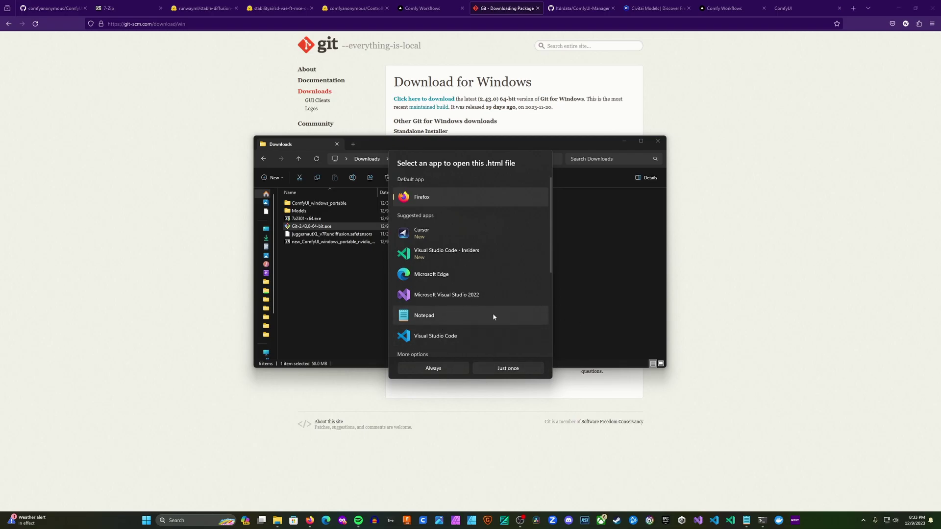
click(502, 373)
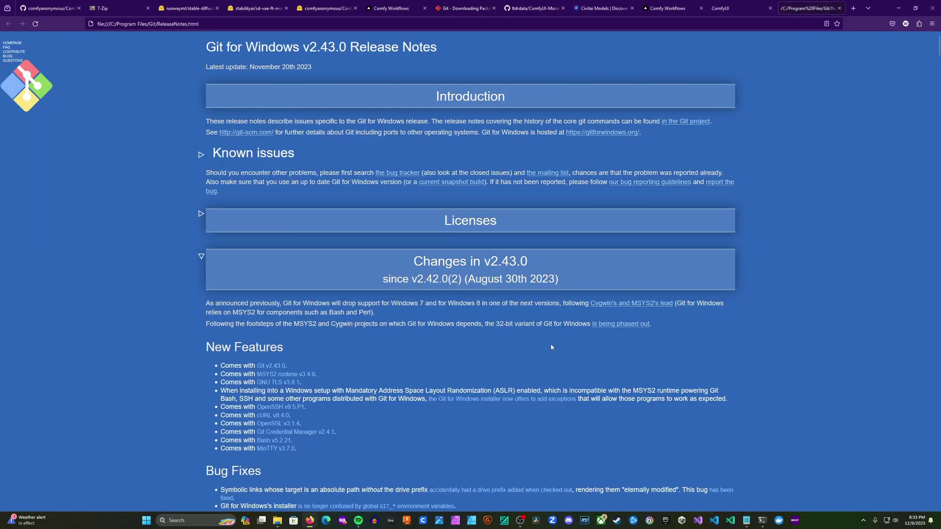
click(840, 9)
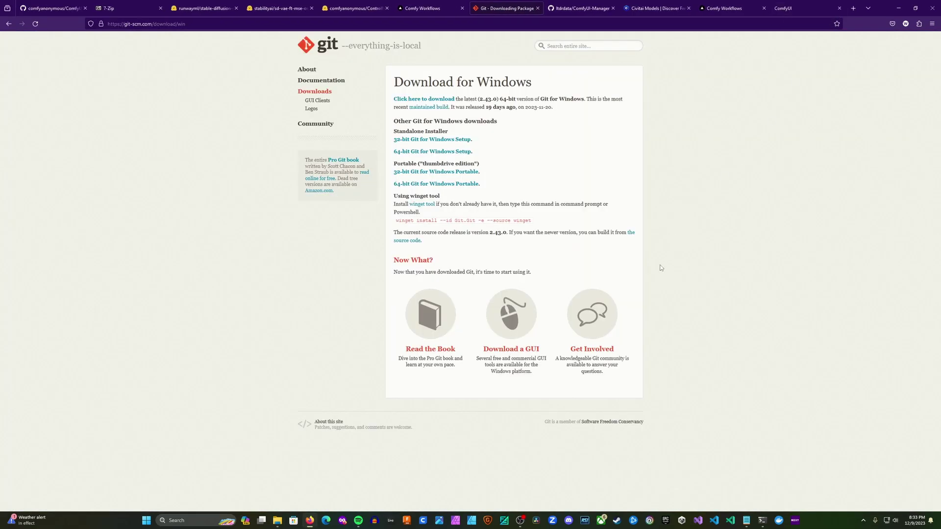
Open the portable build's ComfyUI\custom_nodes folder from Downloads in File Explorer.
mouse_move(277, 520)
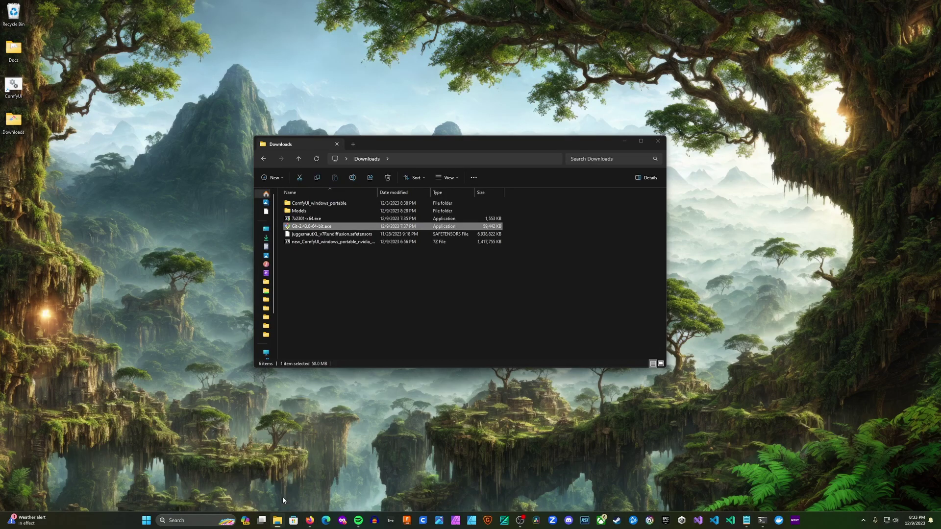
click(283, 496)
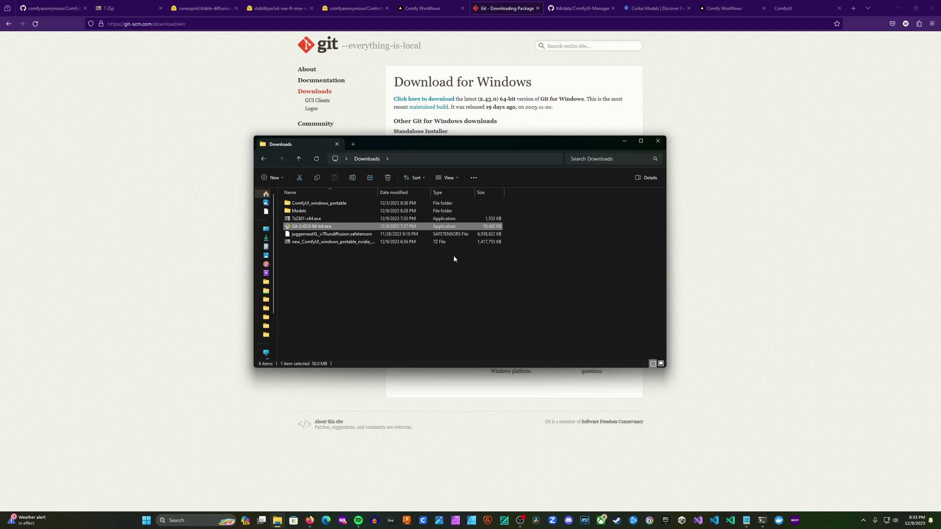
double_click(327, 205)
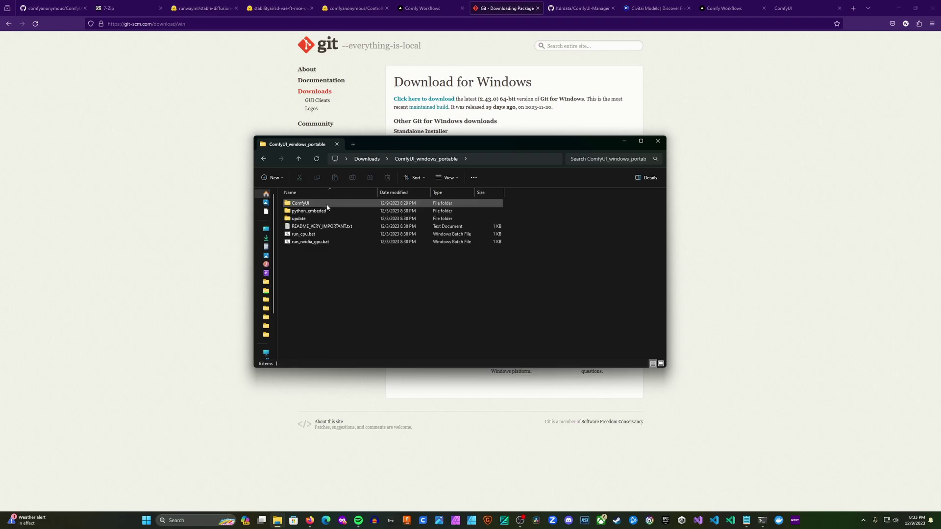
click(303, 205)
double_click(302, 204)
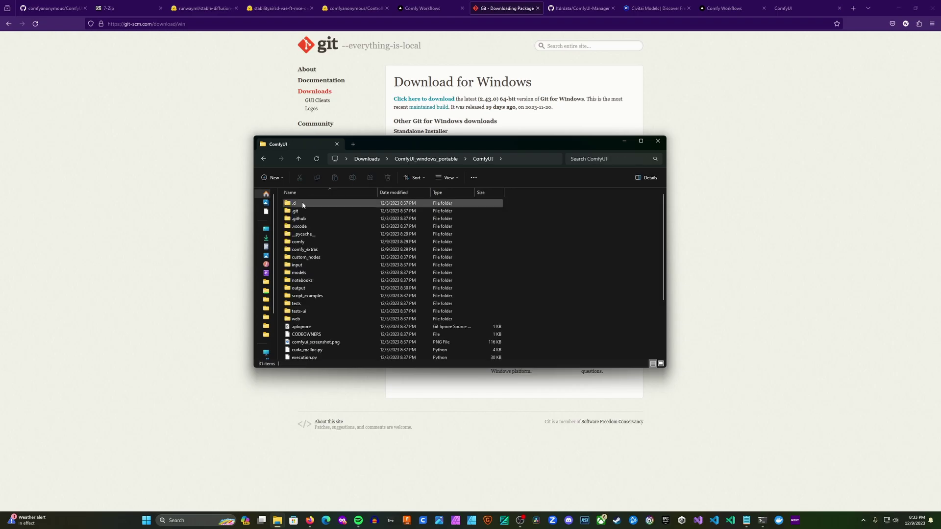
double_click(314, 257)
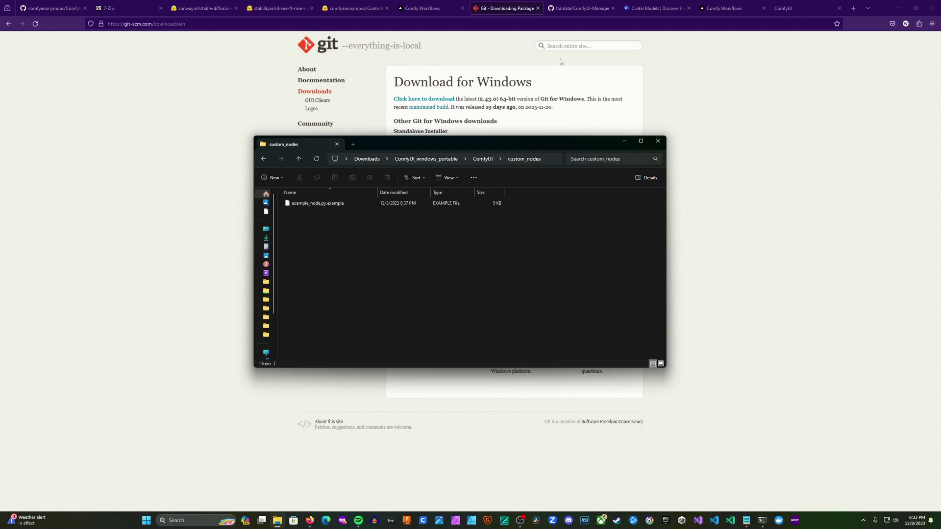
Copy the HTTPS clone URL of the ComfyUI-Manager repository on GitHub.
click(571, 10)
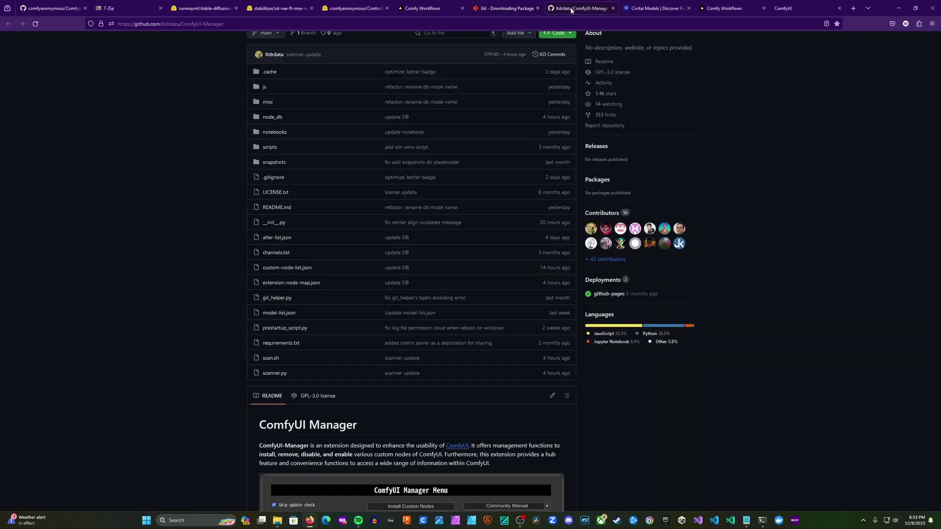
scroll(481, 355, up, 2)
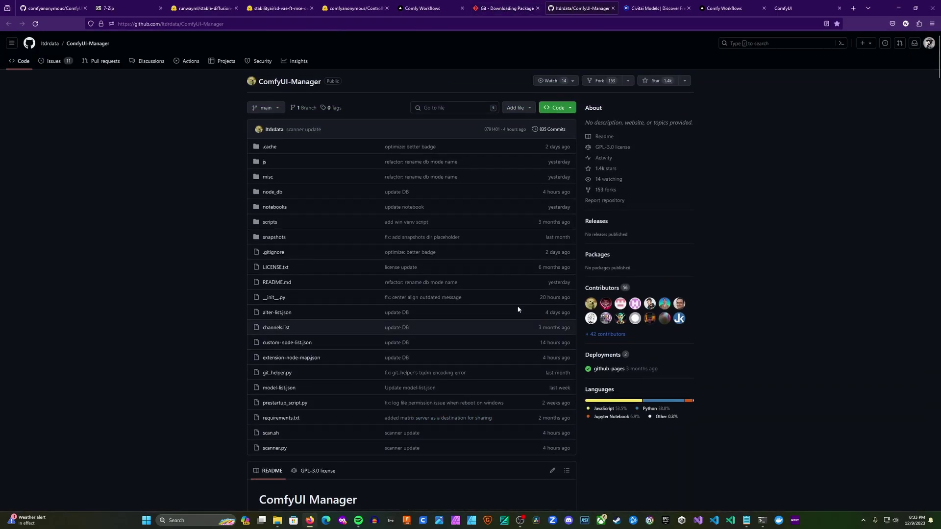
click(570, 109)
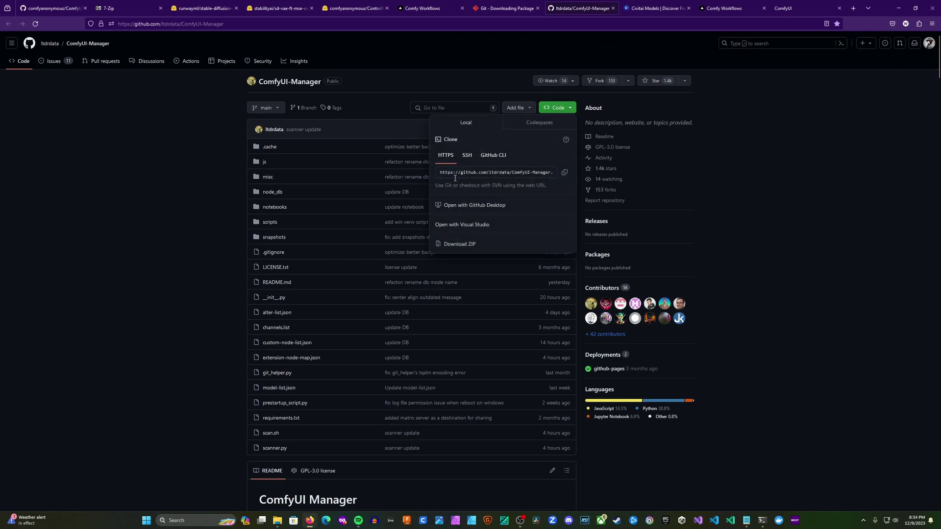
click(564, 173)
Switch to File Explorer and open a command prompt (cmd) in the ComfyUI\custom_nodes folder.
click(278, 521)
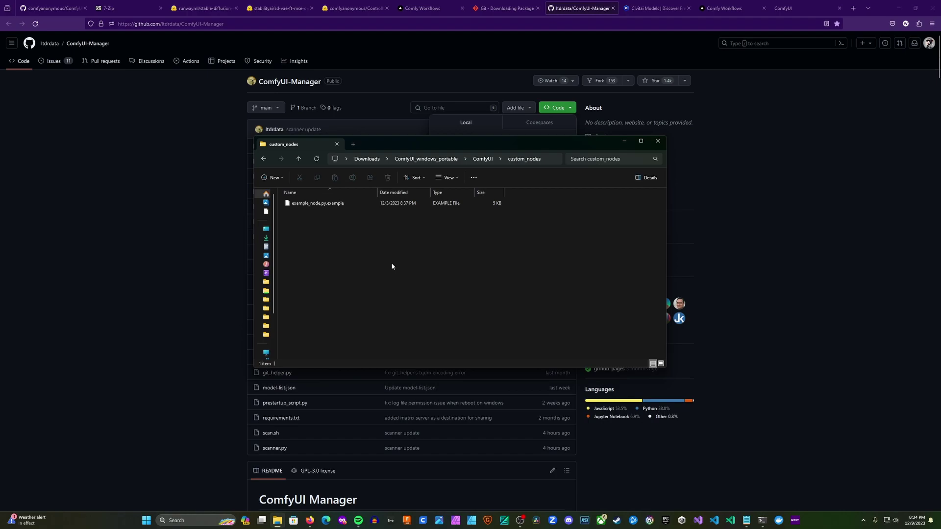
right_click(436, 269)
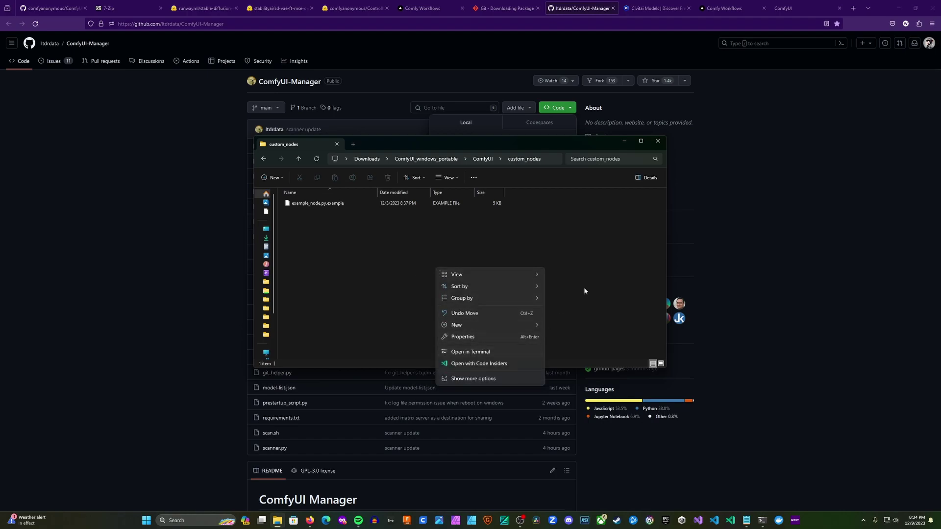
click(559, 185)
click(553, 160)
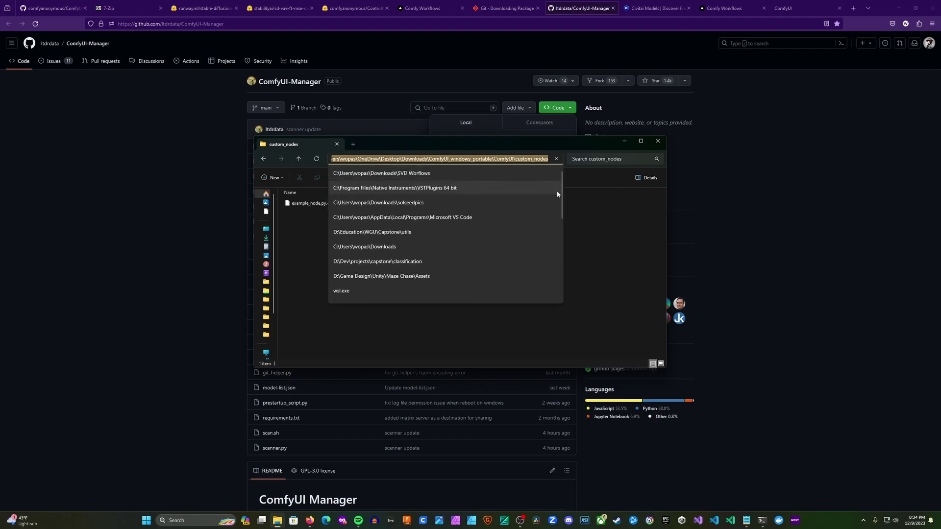
text(cmd)
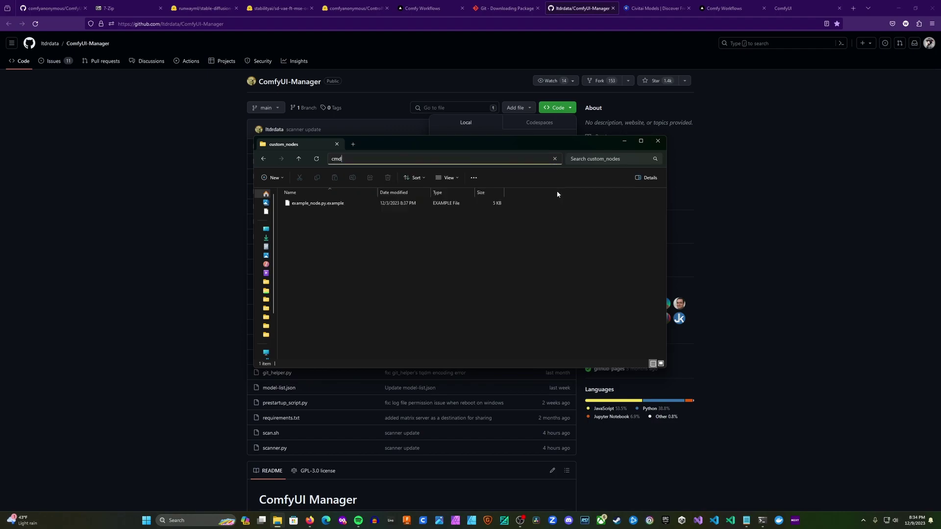
key(Return)
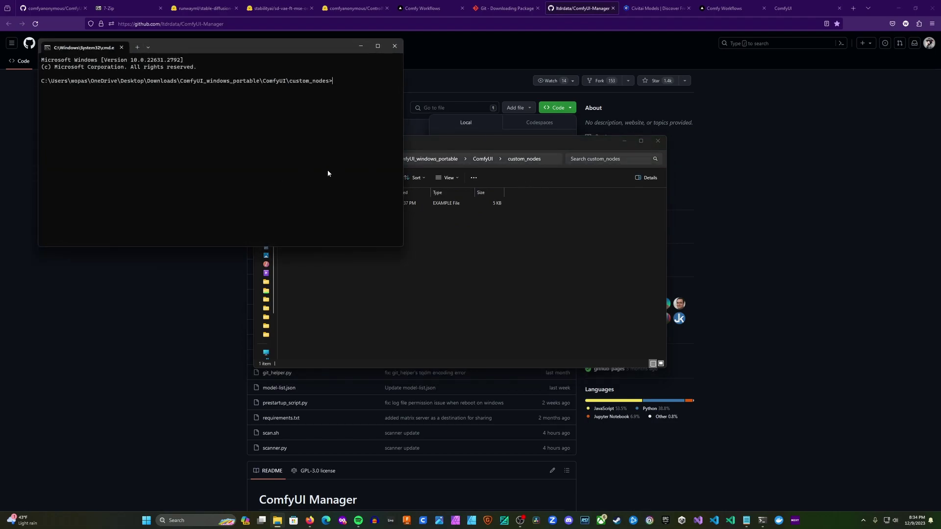
text(git clone)
key(ctrl+v)
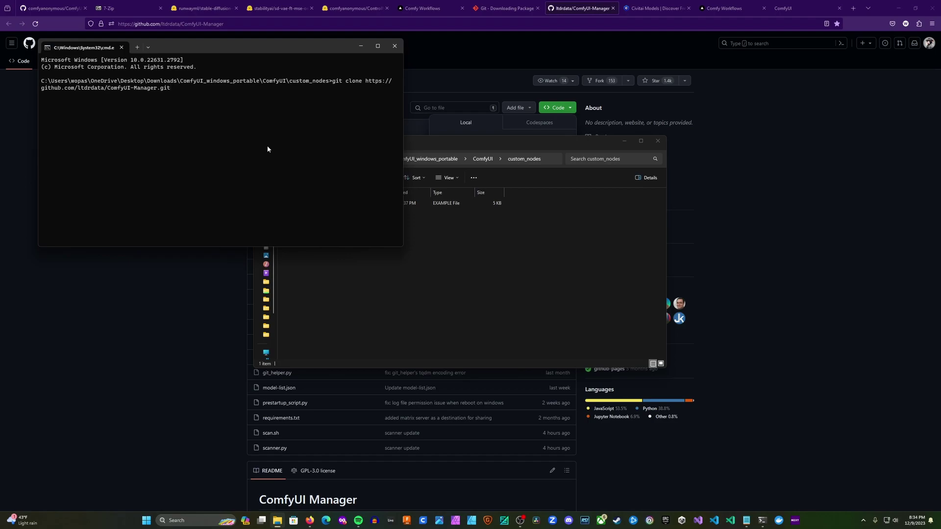
key(Return)
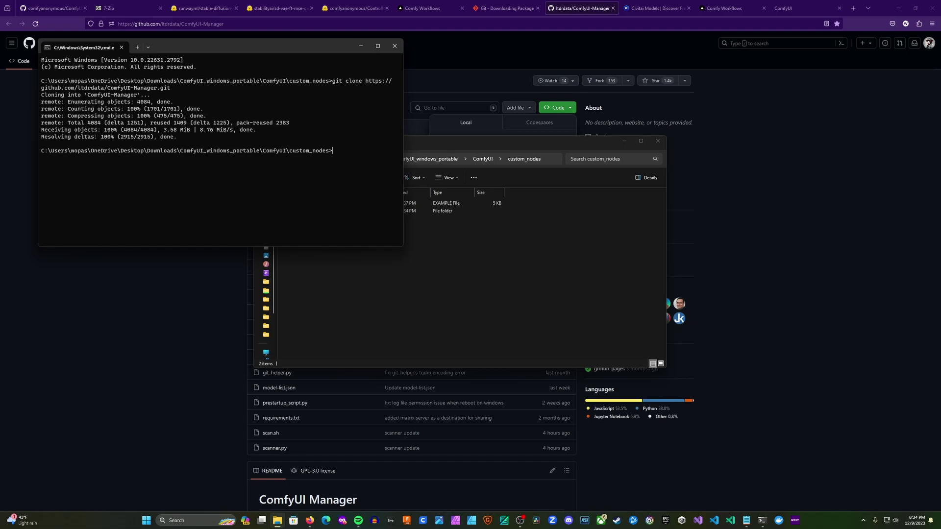
click(395, 46)
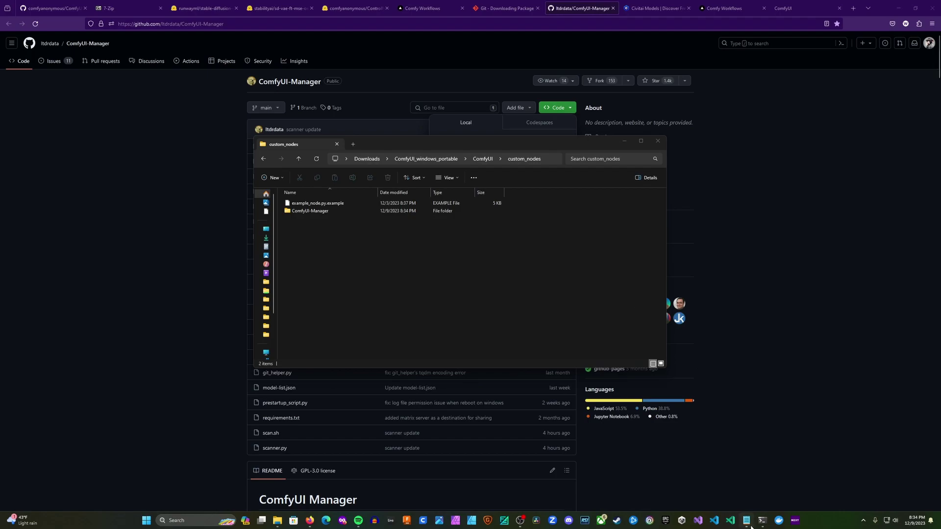
Restart ComfyUI by closing its running server console and launching run_nvidia_gpu.bat from the ComfyUI_windows_portable folder.
click(743, 503)
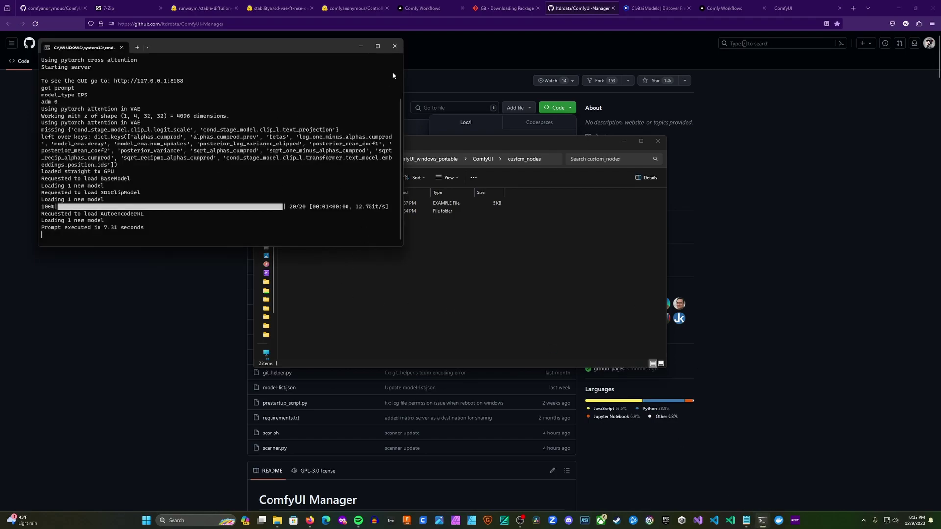
click(394, 45)
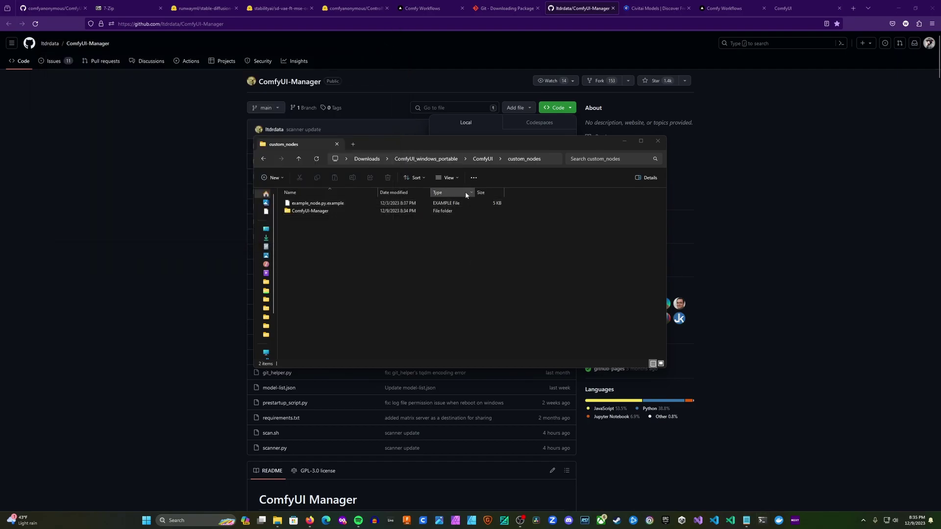
click(433, 160)
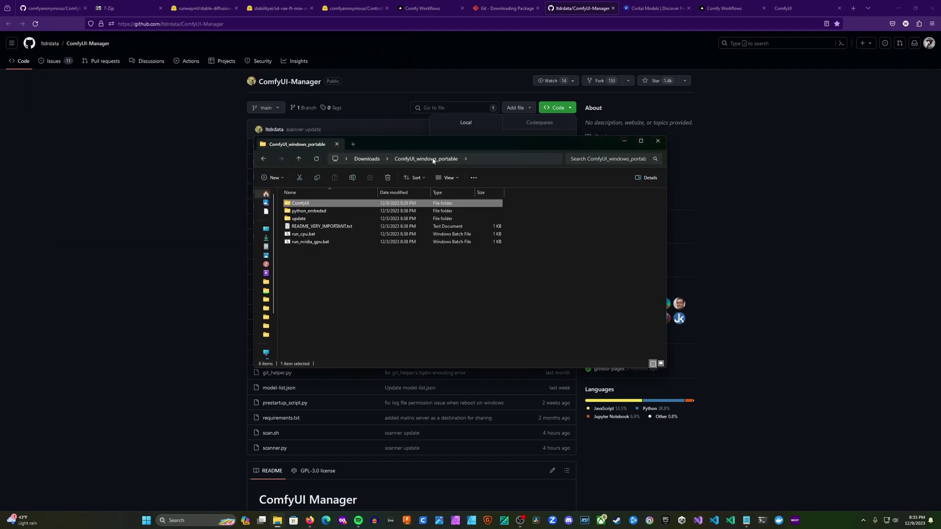
double_click(324, 243)
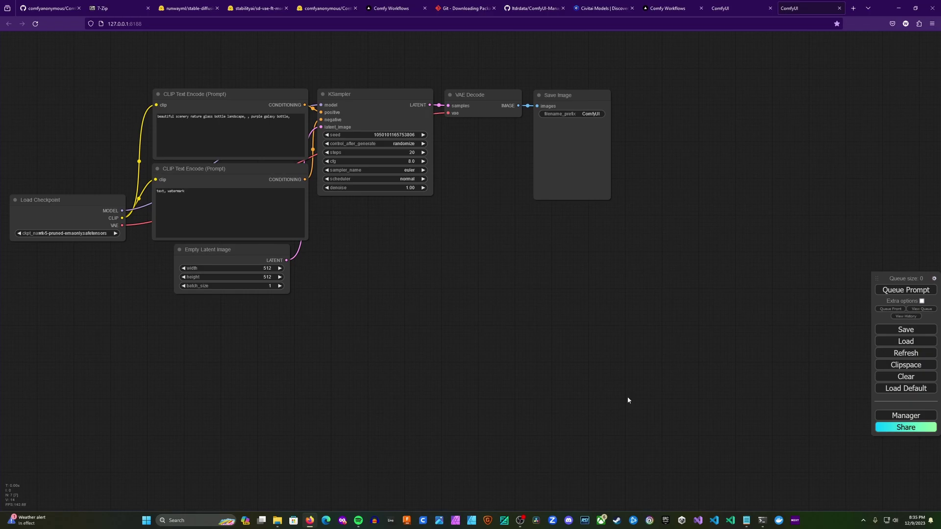
Open the ComfyUI Manager's Install Custom Nodes list and examine the available extensions and their descriptions.
click(897, 415)
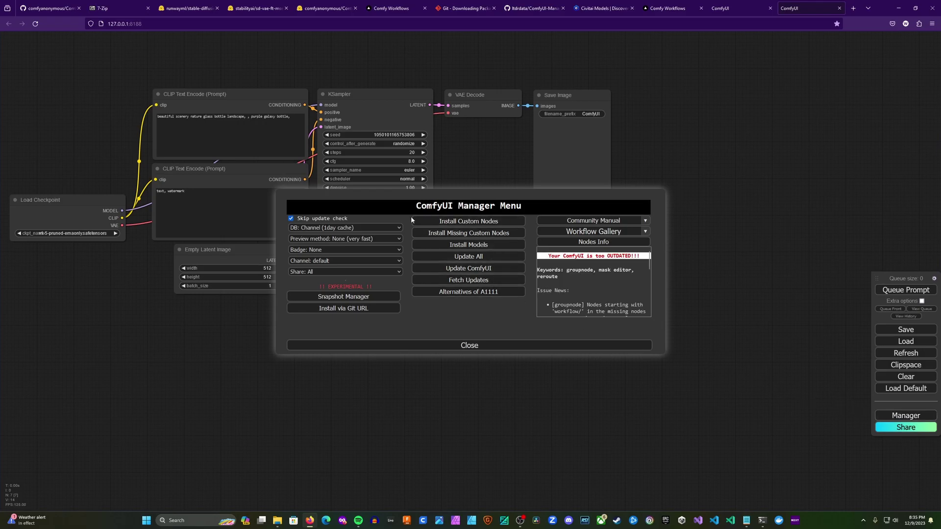
click(480, 221)
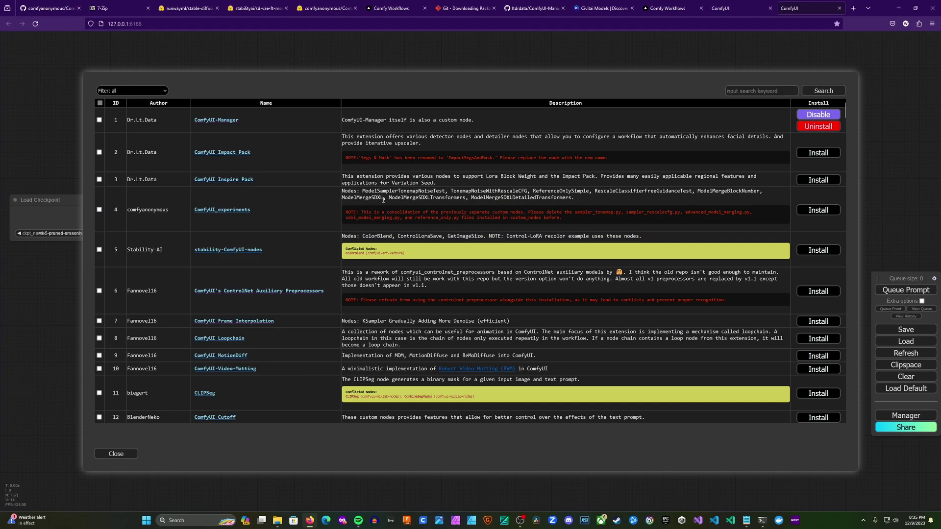
scroll(384, 199, down, 20)
scroll(392, 219, down, 20)
scroll(391, 219, down, 8)
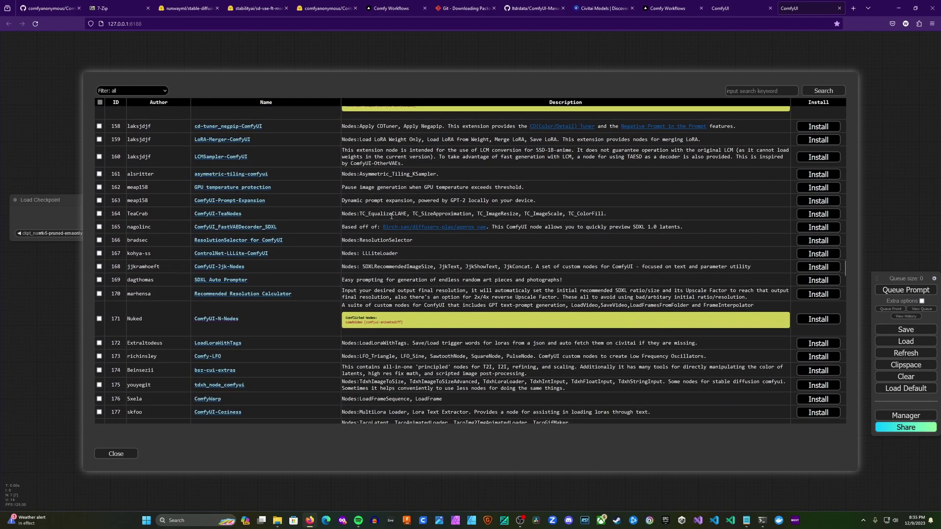
scroll(392, 215, up, 1)
scroll(391, 215, up, 2)
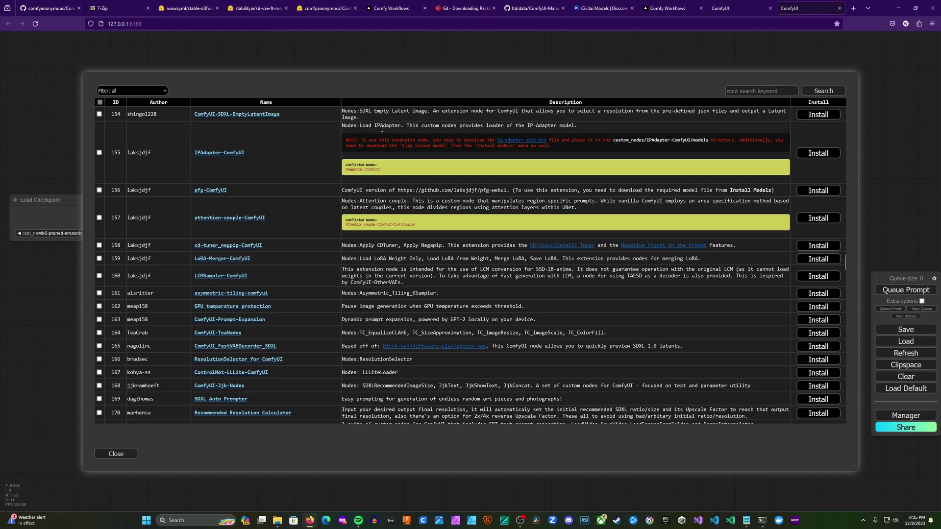
scroll(399, 249, down, 10)
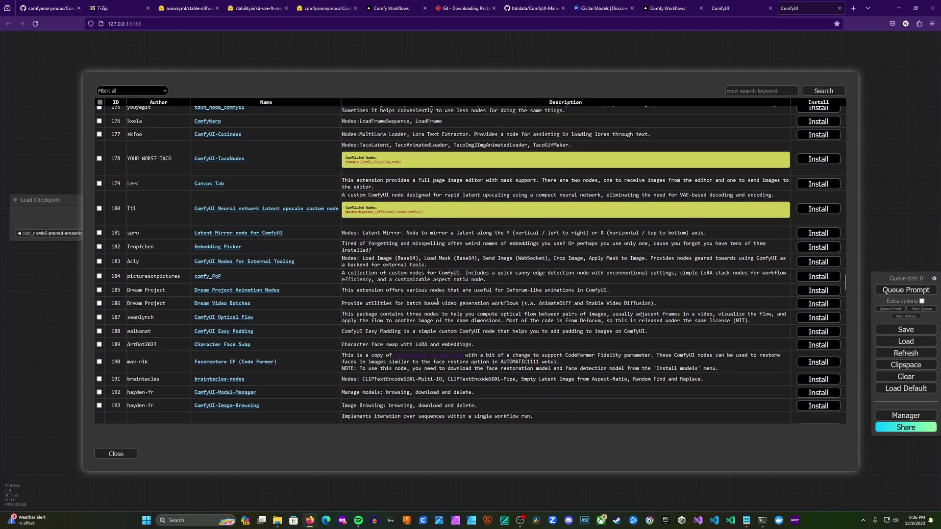
scroll(440, 300, down, 15)
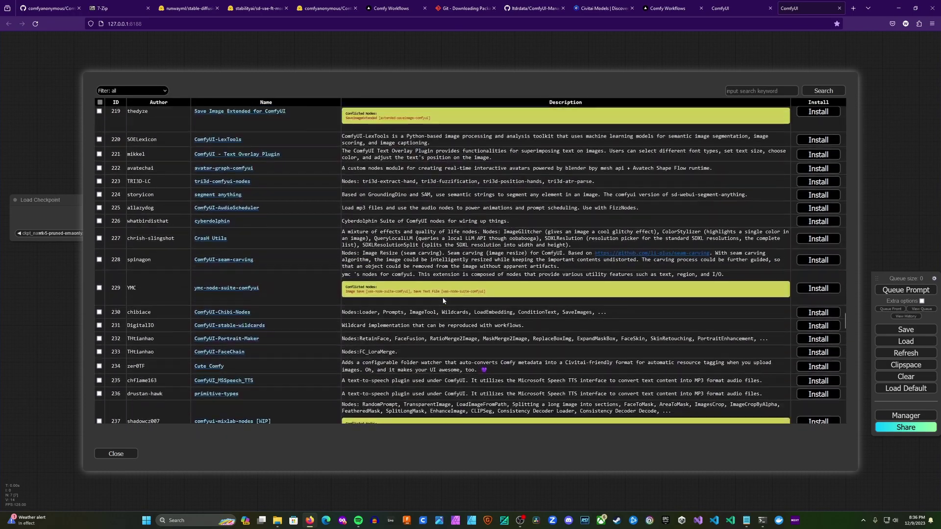
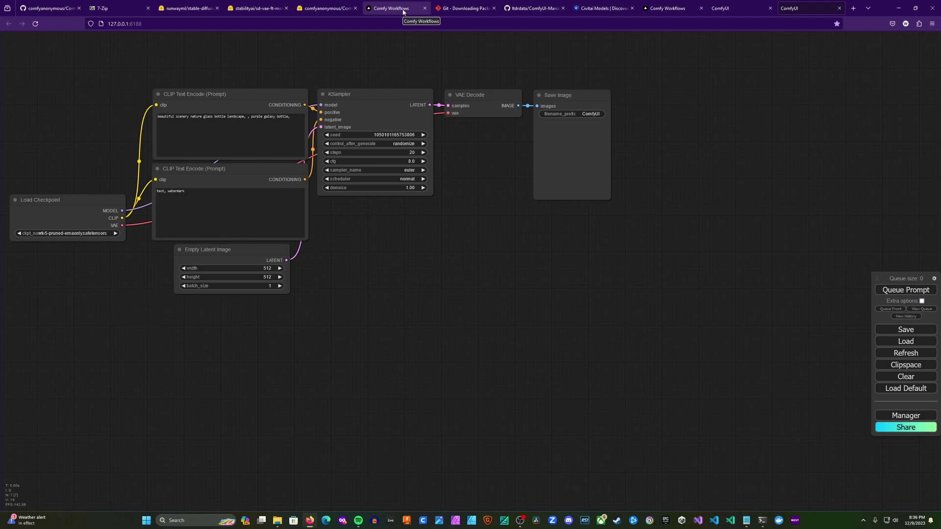
Download the Colorize + Restore Old Images workflow PNG from the Comfy Workflows page.
click(403, 10)
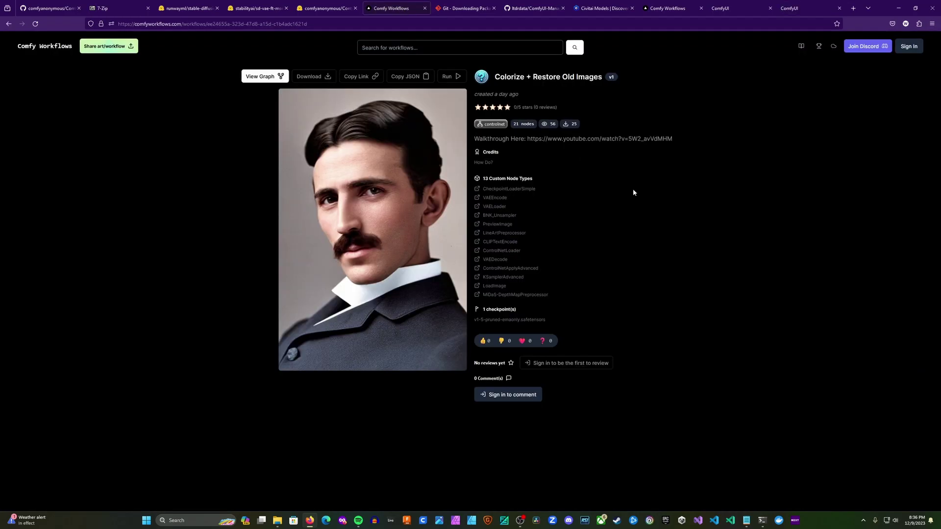
click(320, 77)
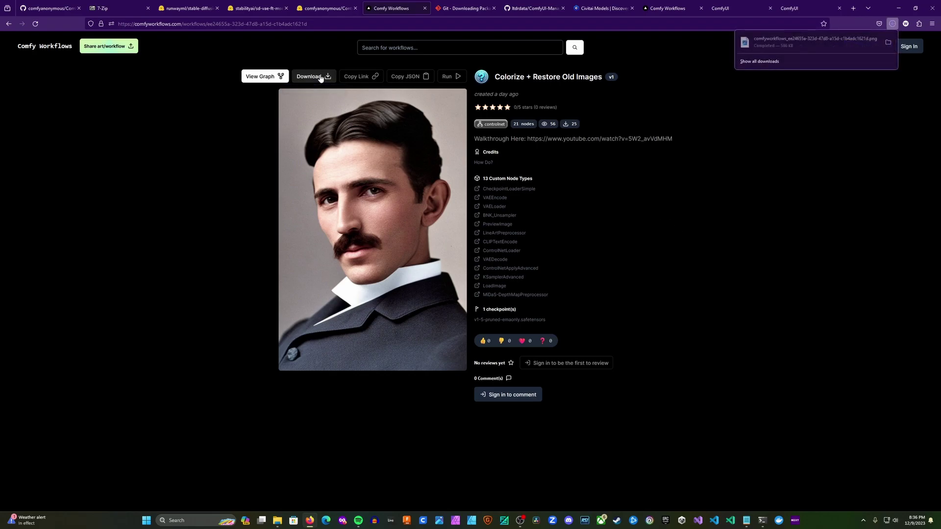
click(790, 103)
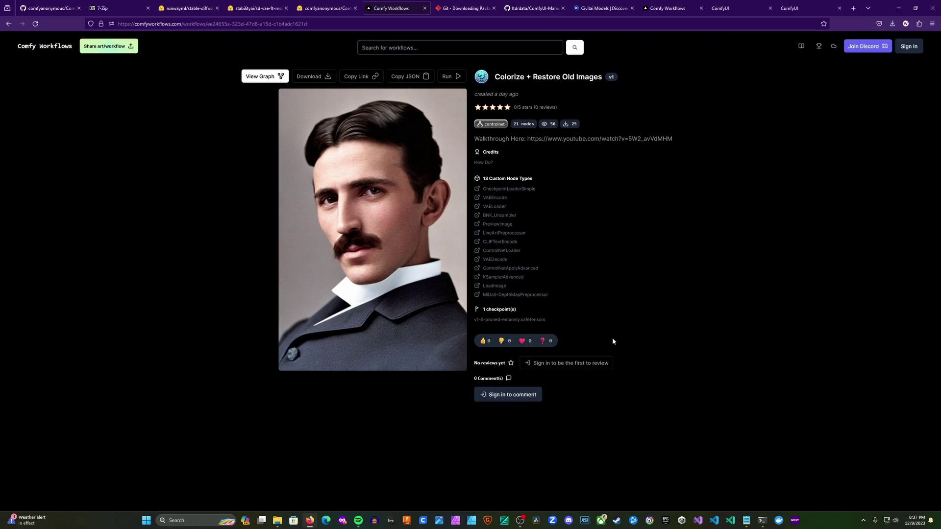
Load the downloaded comfyworkflows PNG from Downloads onto the ComfyUI canvas and dismiss the missing node types message.
click(278, 522)
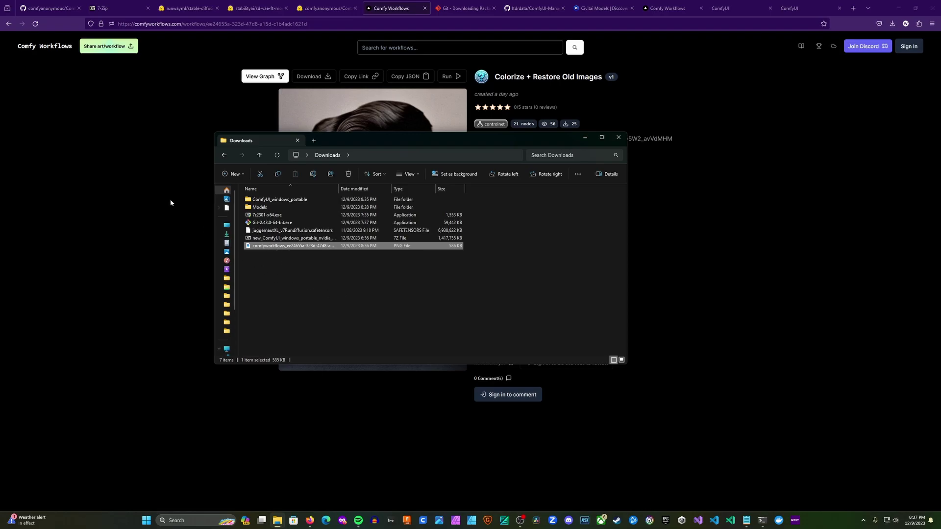
click(729, 9)
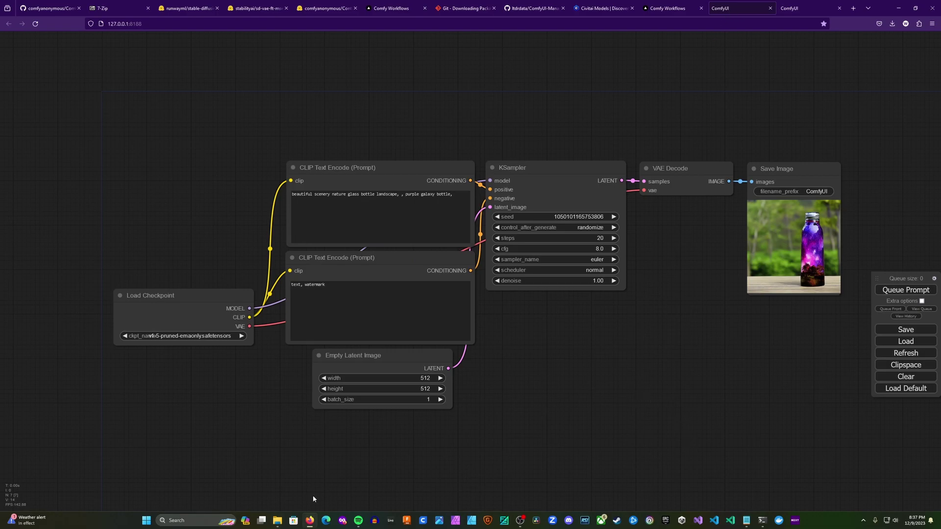
click(279, 520)
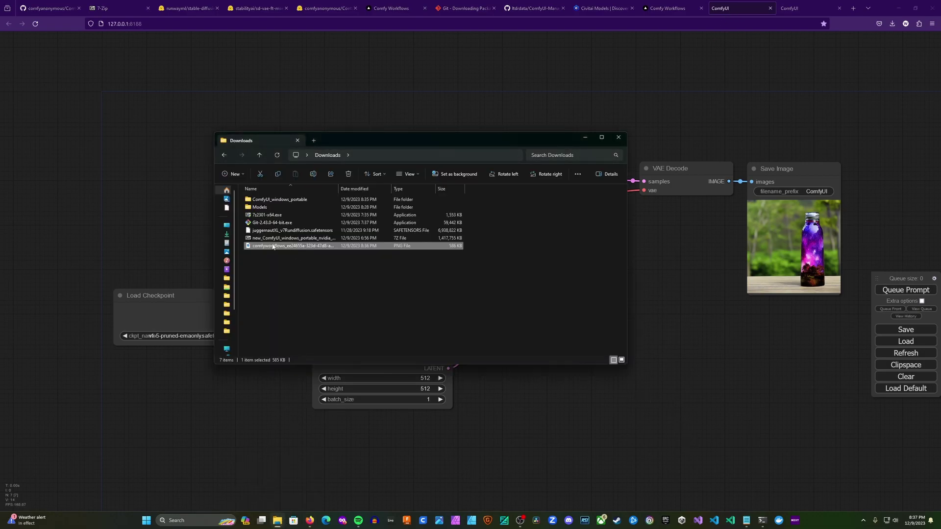
drag(273, 247, 704, 398)
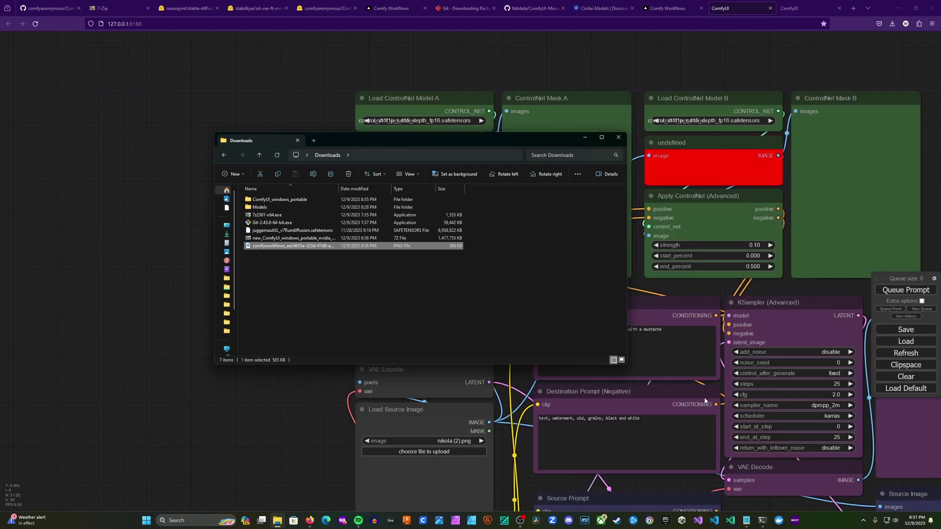
click(619, 137)
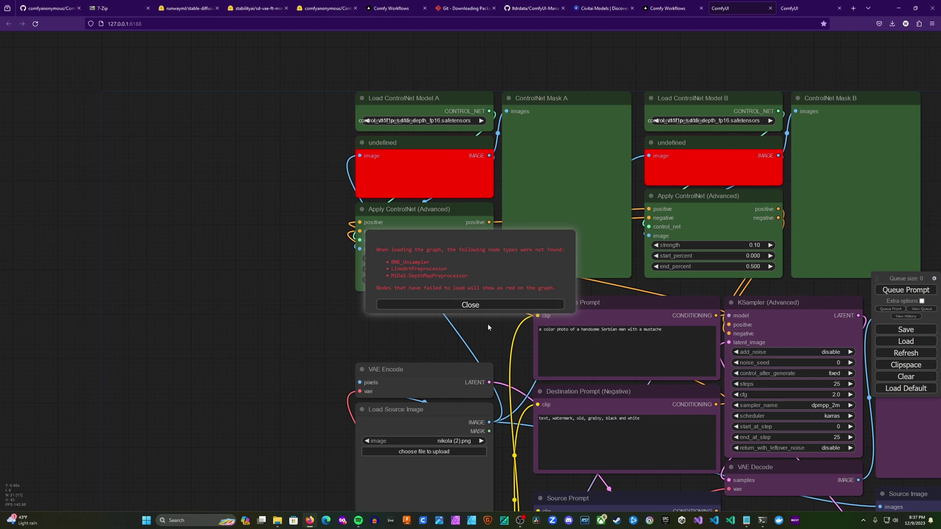
click(492, 306)
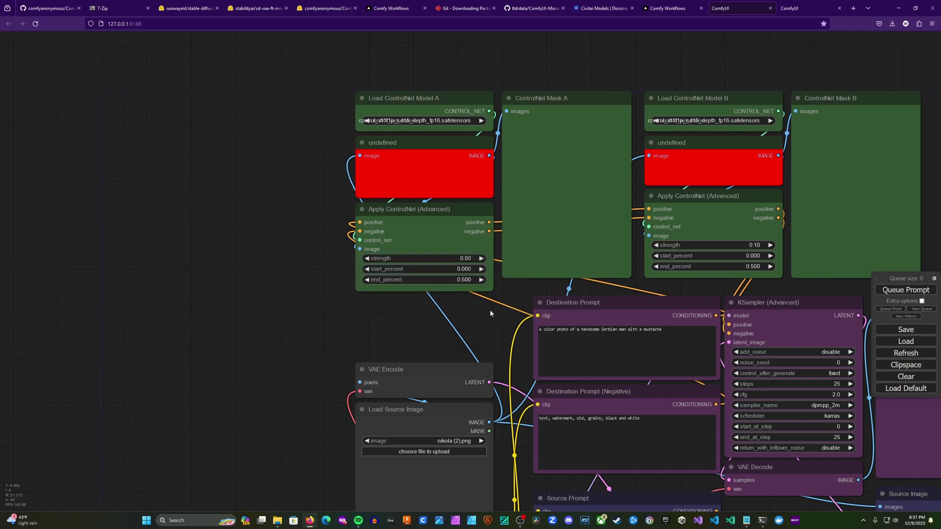
drag(490, 309, 250, 295)
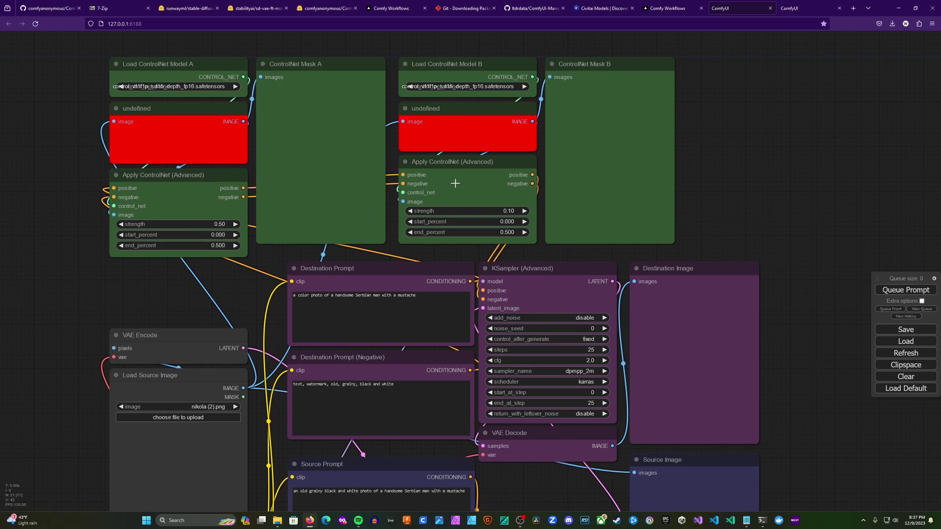
Reload the ComfyUI page and open the Manager's Install Missing Custom Nodes list.
click(35, 24)
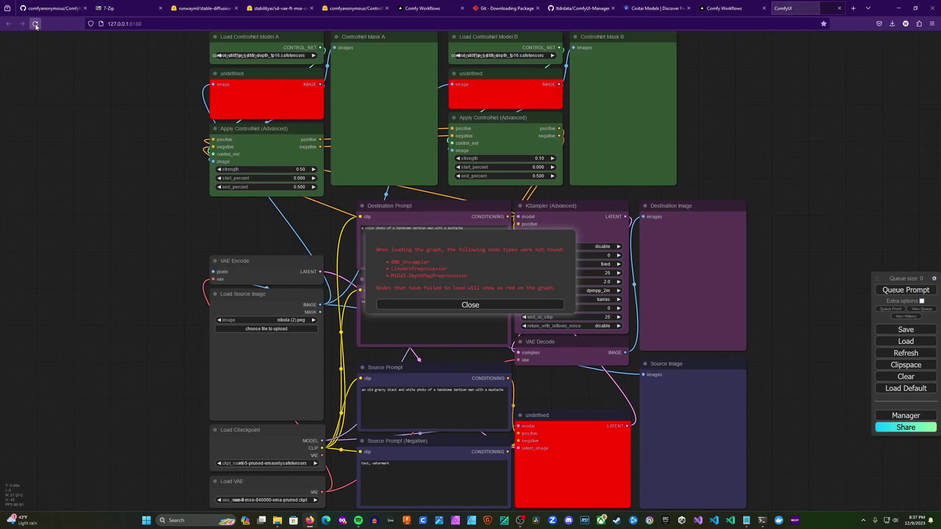
click(890, 416)
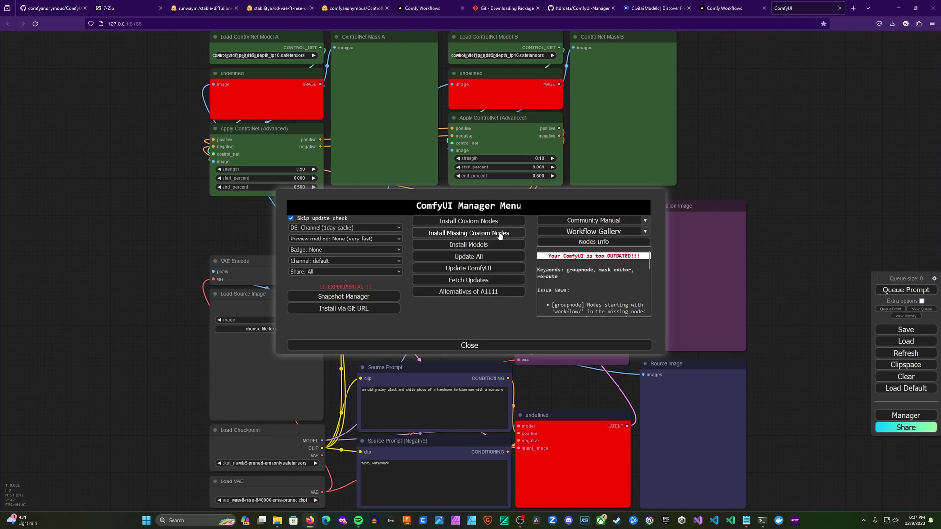
click(470, 235)
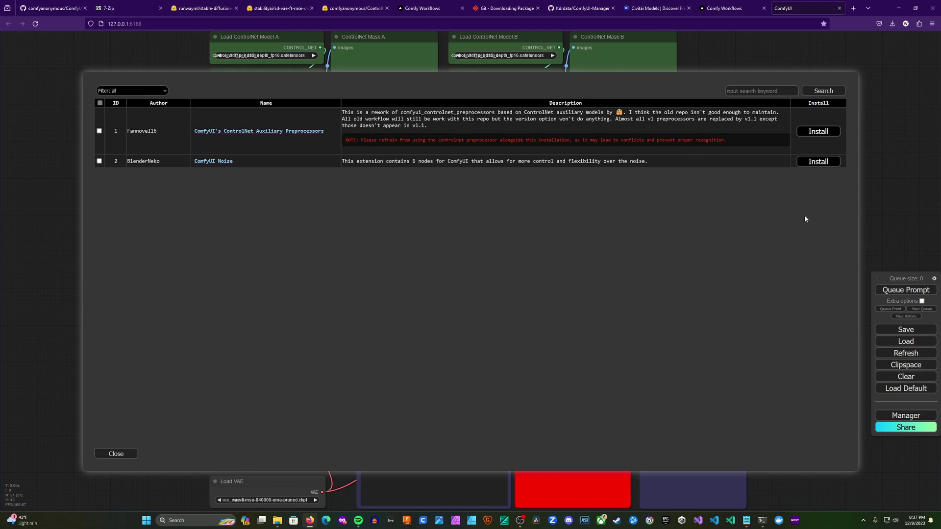
Install the missing ComfyUI's ControlNet Auxiliary Preprocessors and ComfyUI Noise custom nodes.
click(825, 132)
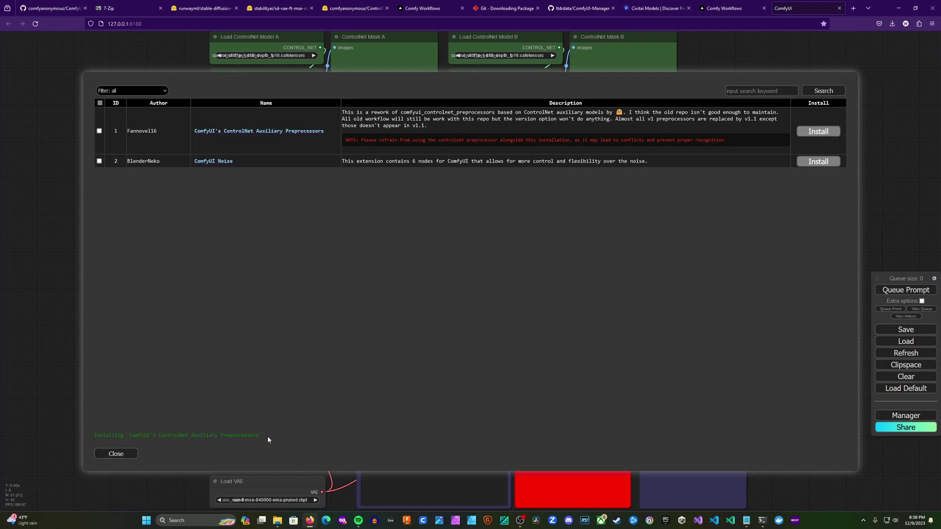
click(819, 166)
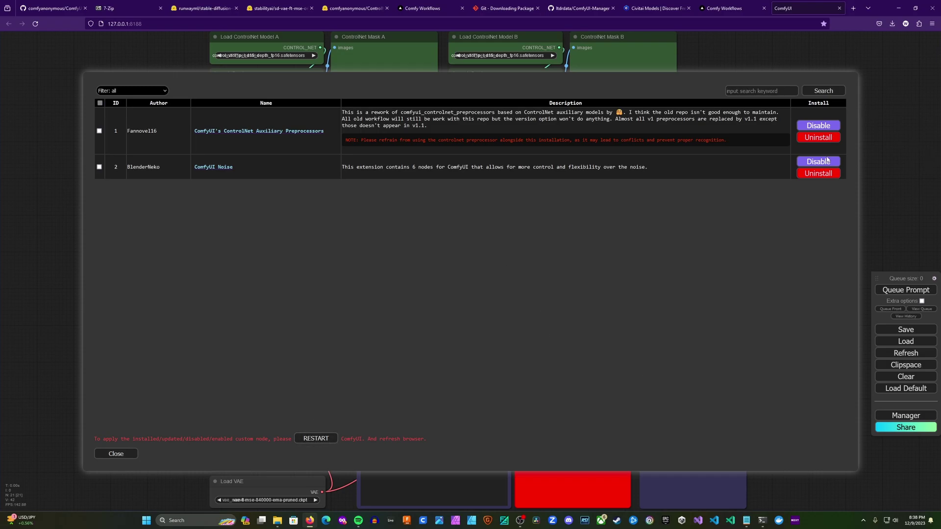
Shut down the ComfyUI server and its browser page, and relaunch it with run_nvidia_gpu.bat from the ComfyUI_windows_portable folder.
click(762, 521)
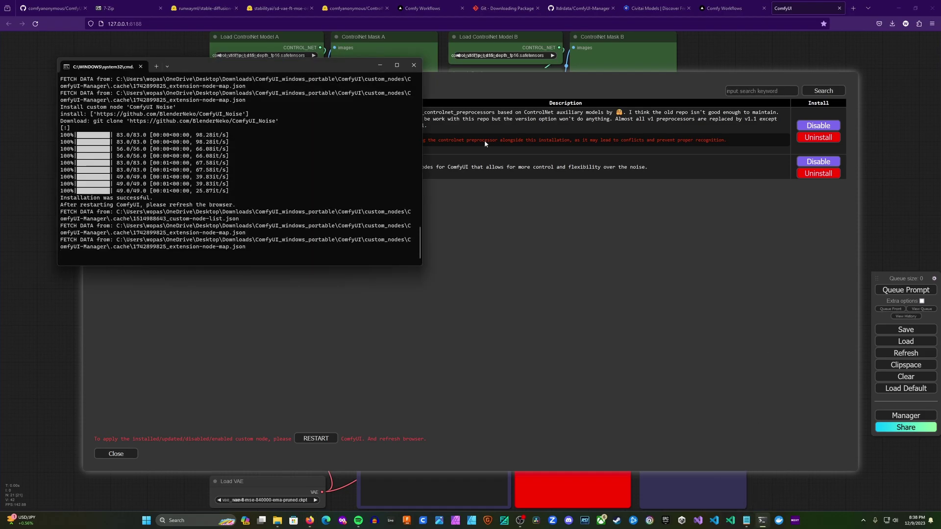
click(414, 65)
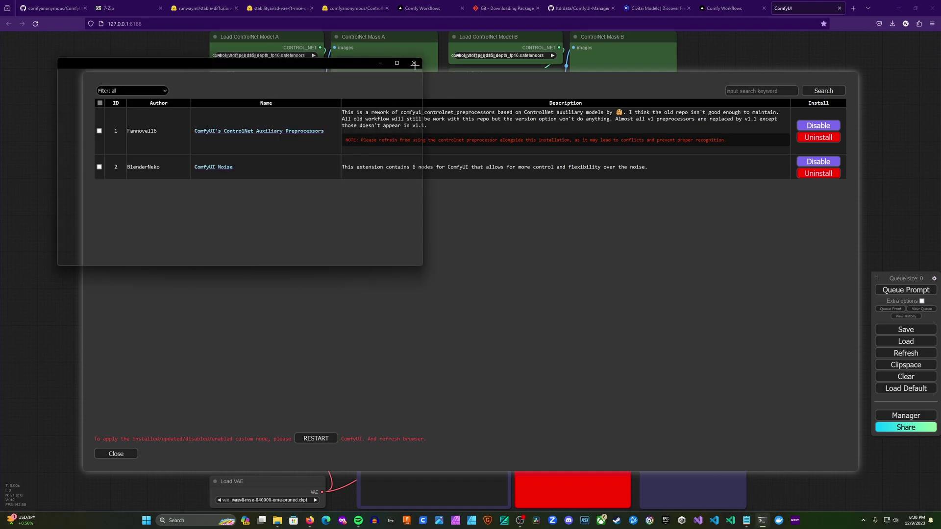
click(839, 9)
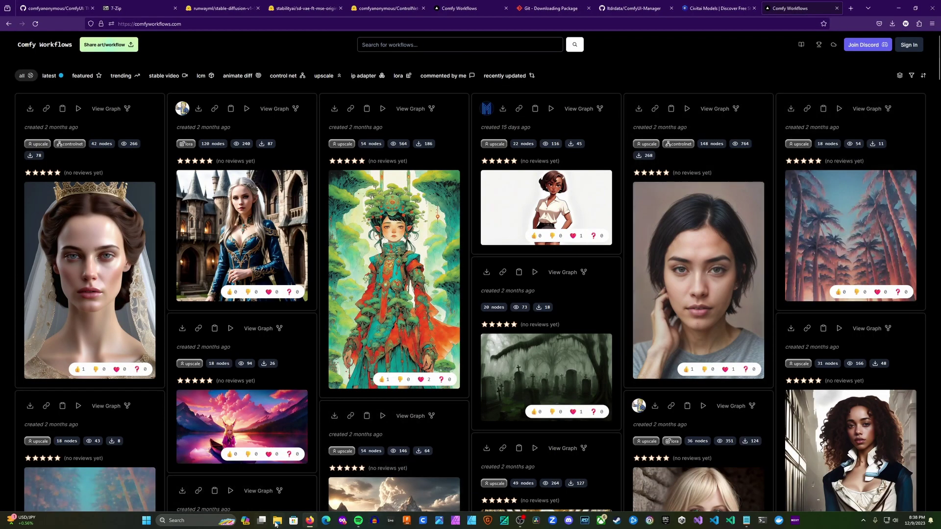
mouse_move(276, 524)
click(276, 471)
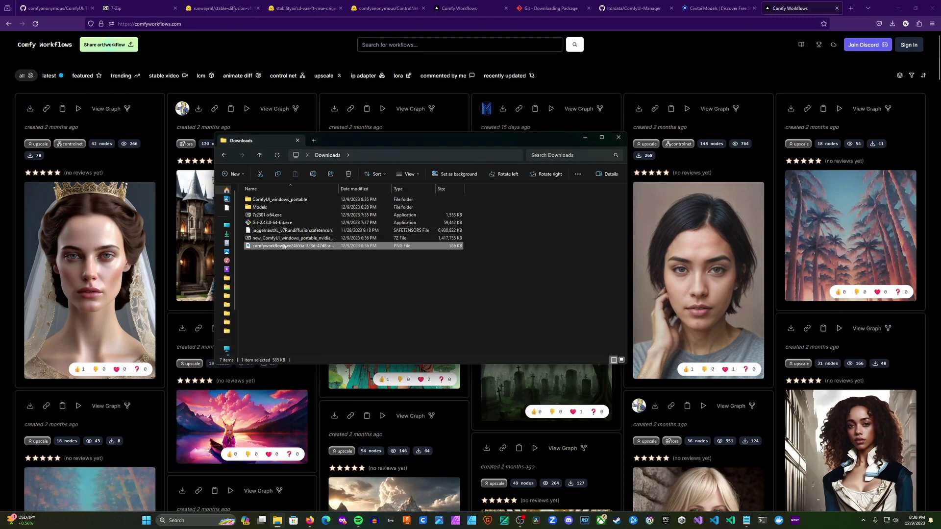
double_click(283, 200)
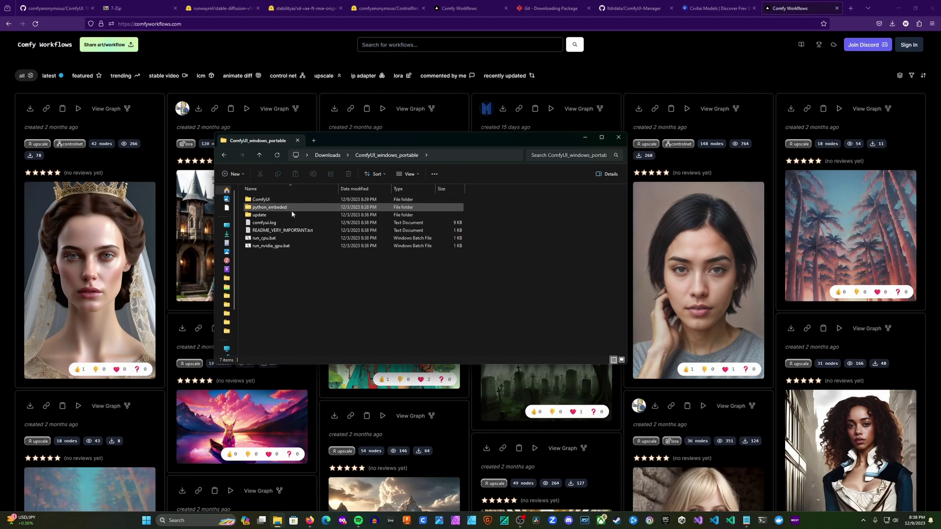
double_click(279, 246)
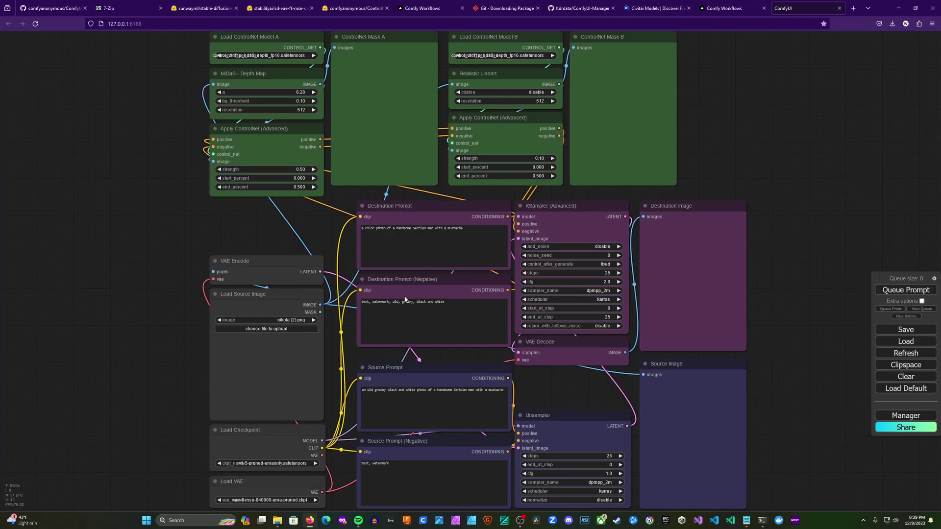
Upload nikola.png from Downloads as the image of the Load Source Image node.
scroll(839, 289, down, 2)
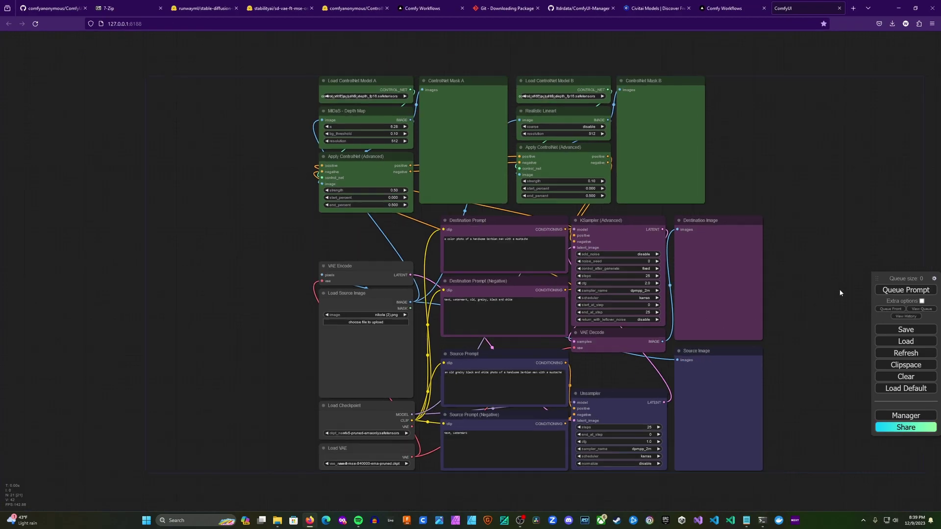
drag(807, 286, 781, 274)
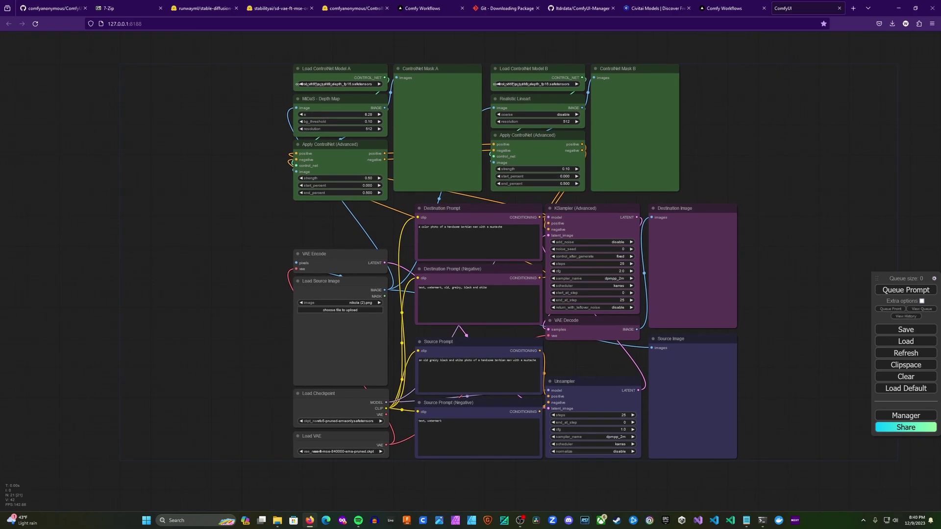
click(746, 520)
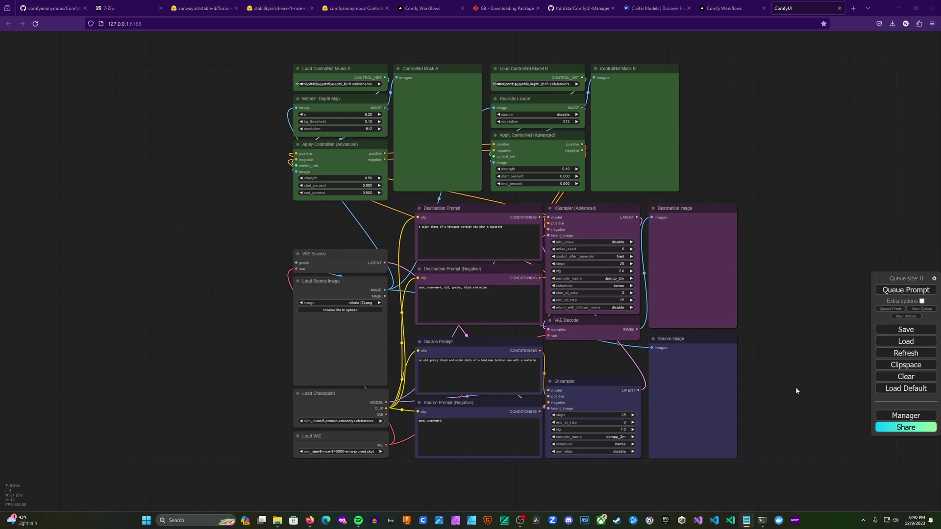
click(344, 310)
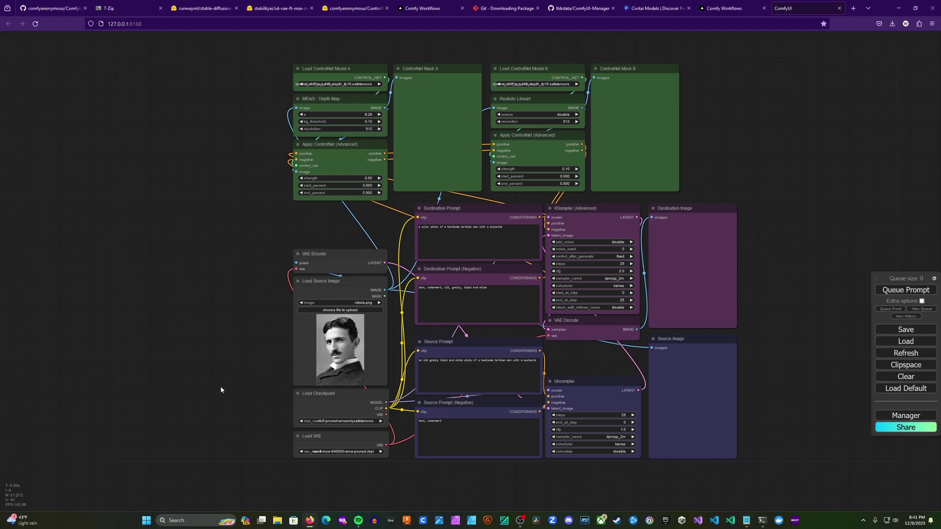
click(334, 310)
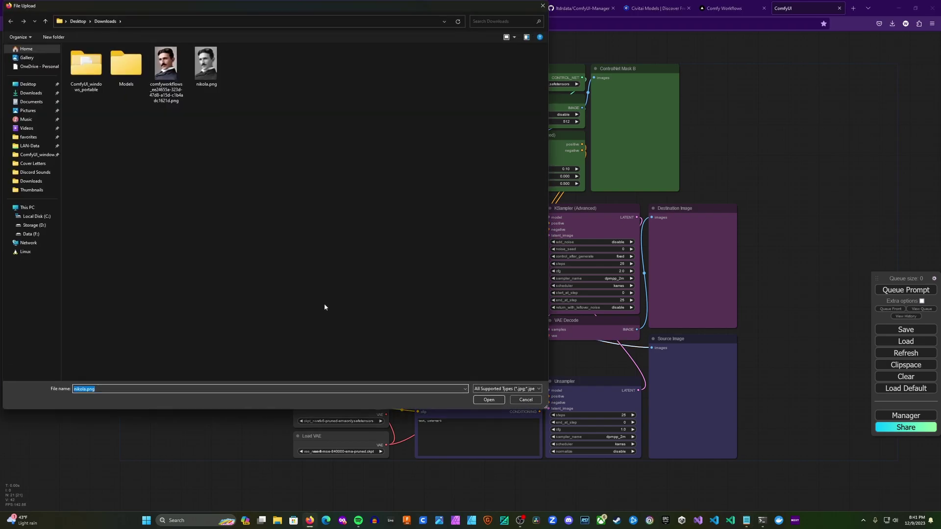
click(490, 400)
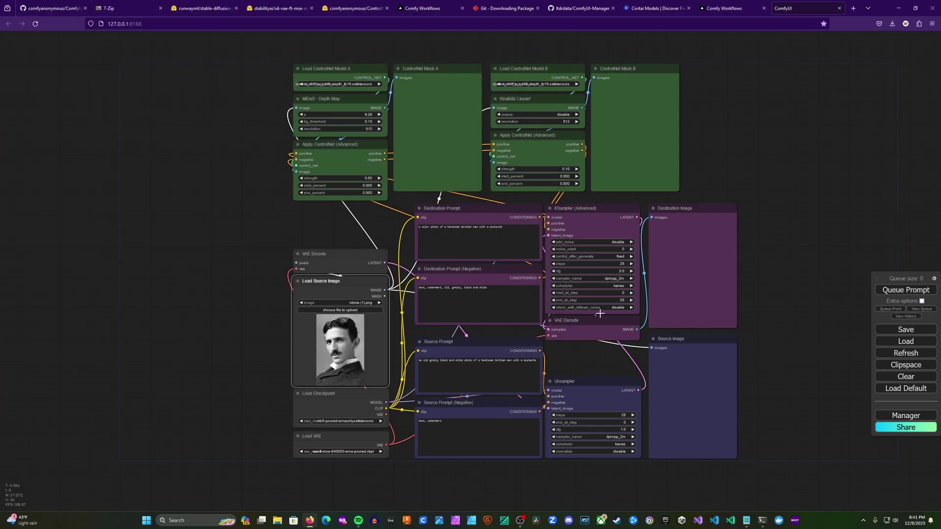
Queue the colorize and restore workflow and check its progress in the server console.
click(907, 290)
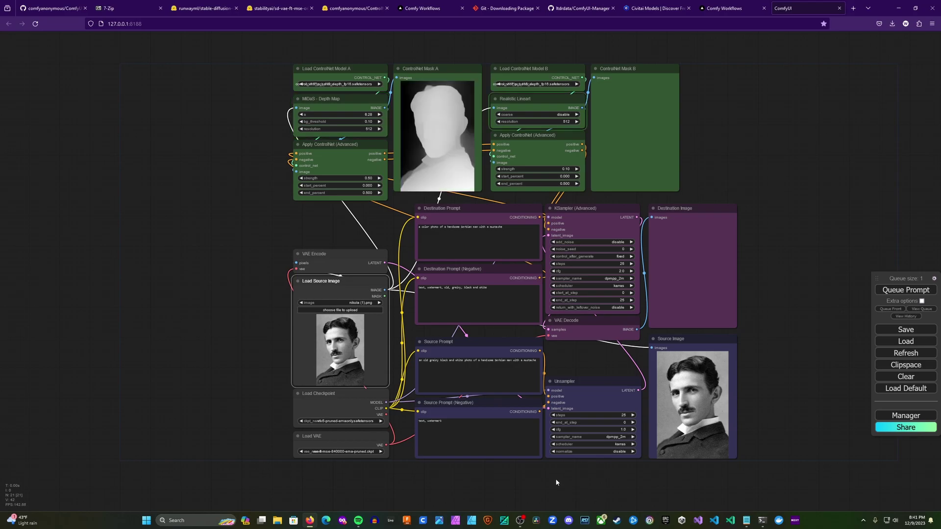
click(762, 521)
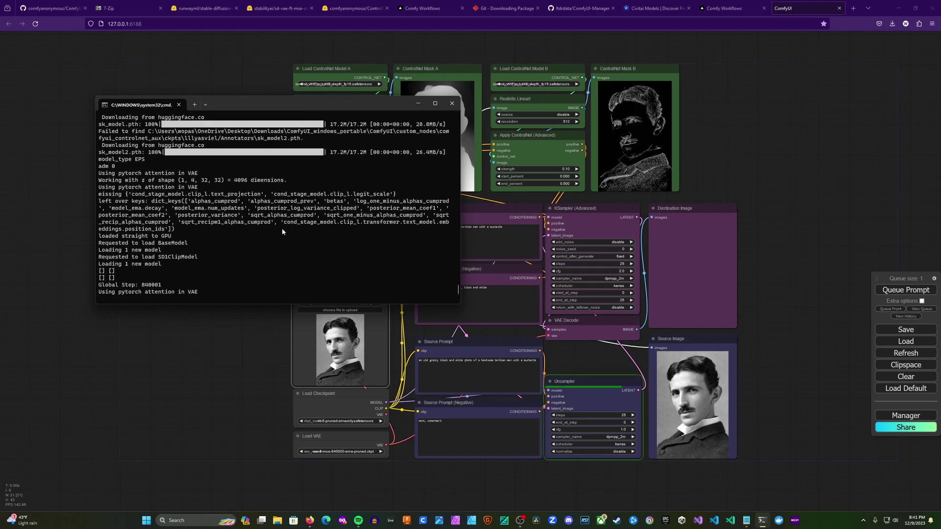
scroll(279, 215, up, 2)
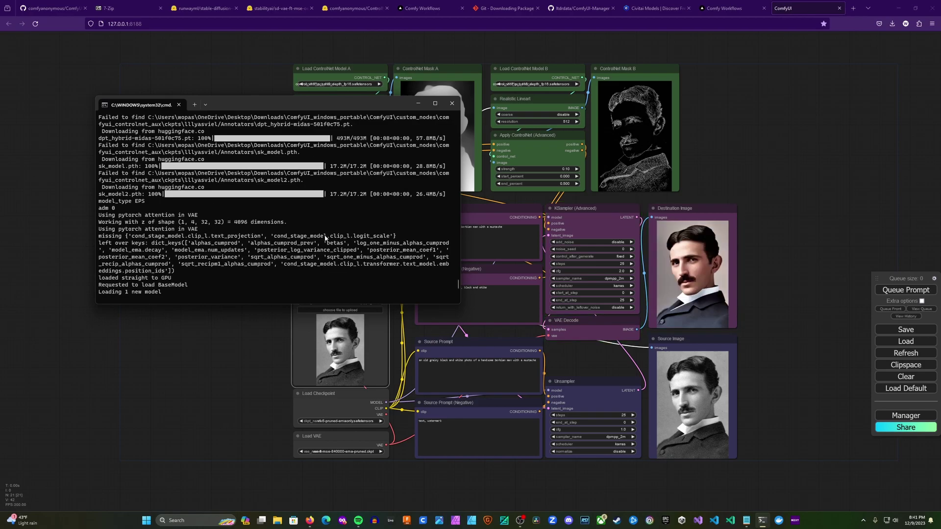
scroll(292, 266, down, 6)
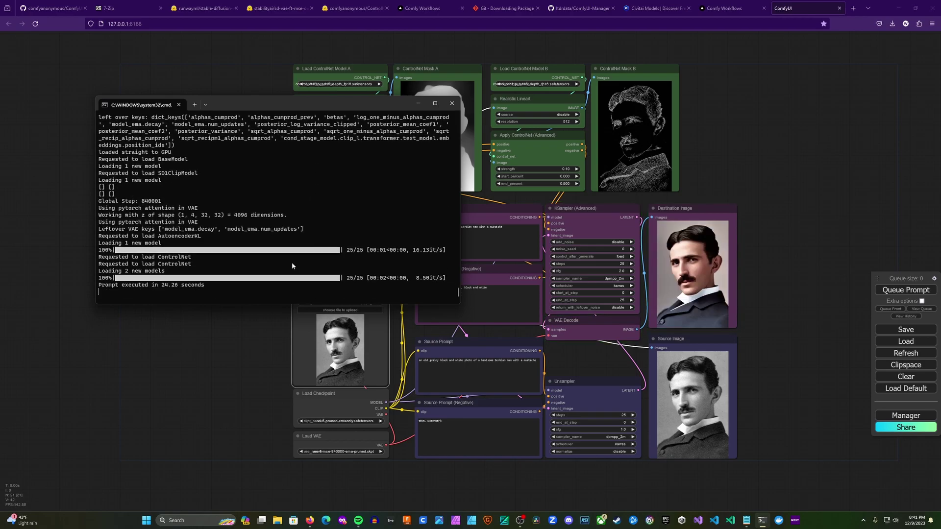
click(828, 265)
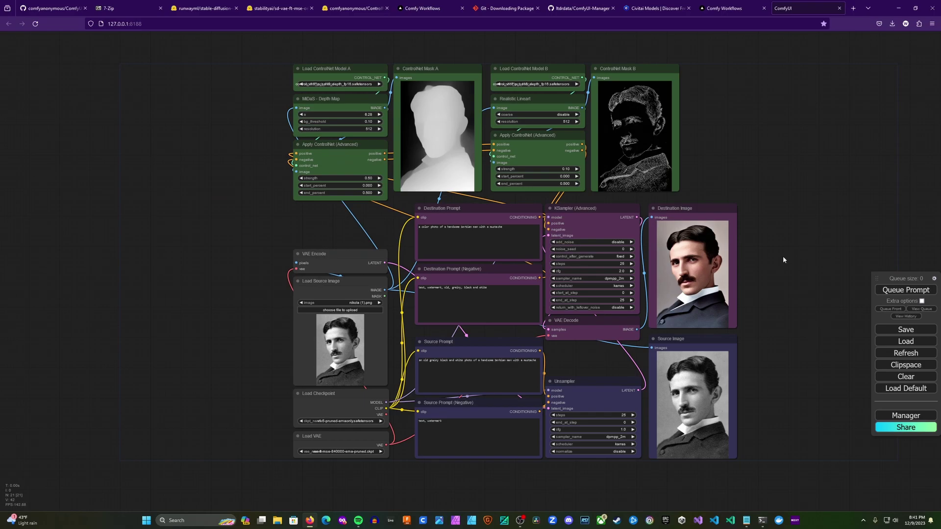
Inspect the colorized portrait in the Destination Image node up close and compare it with the source image.
scroll(769, 260, up, 5)
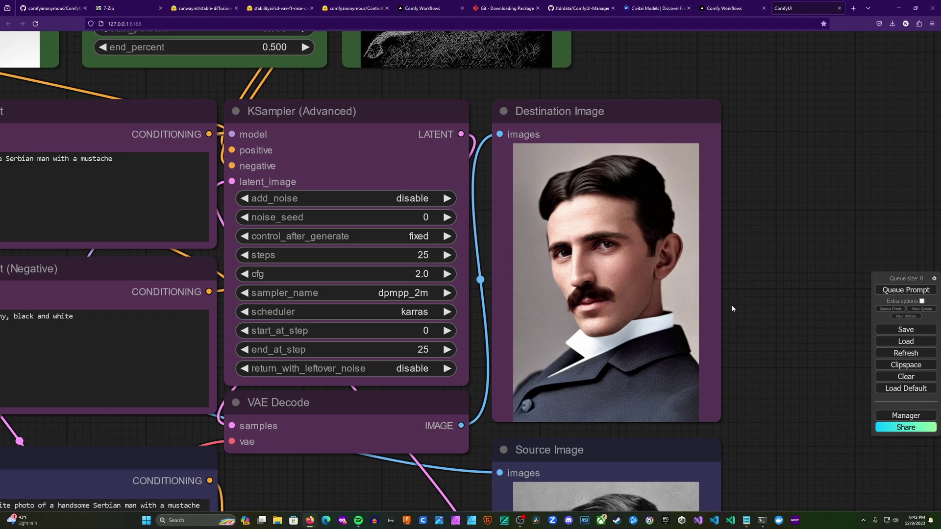
scroll(731, 308, down, 10)
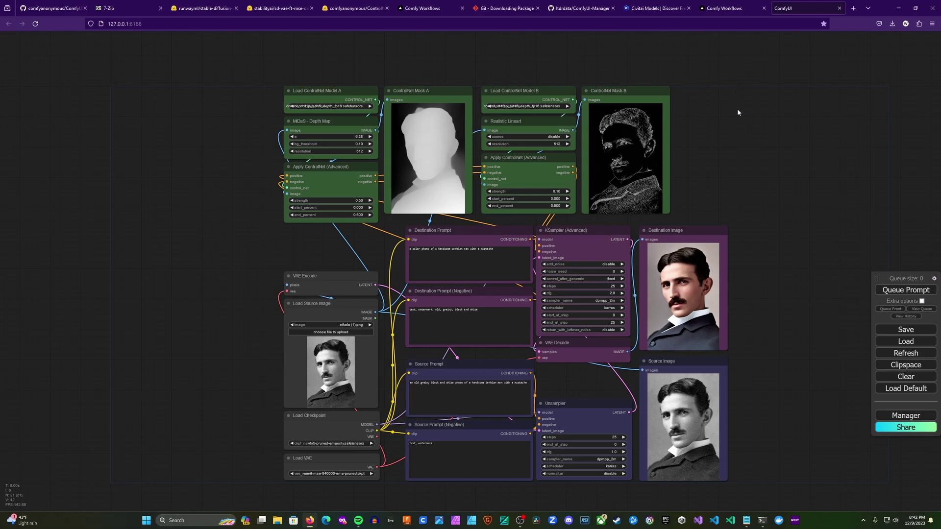
View the Juggernaut XL model page on Civitai and return to the Comfy Workflows gallery.
click(653, 8)
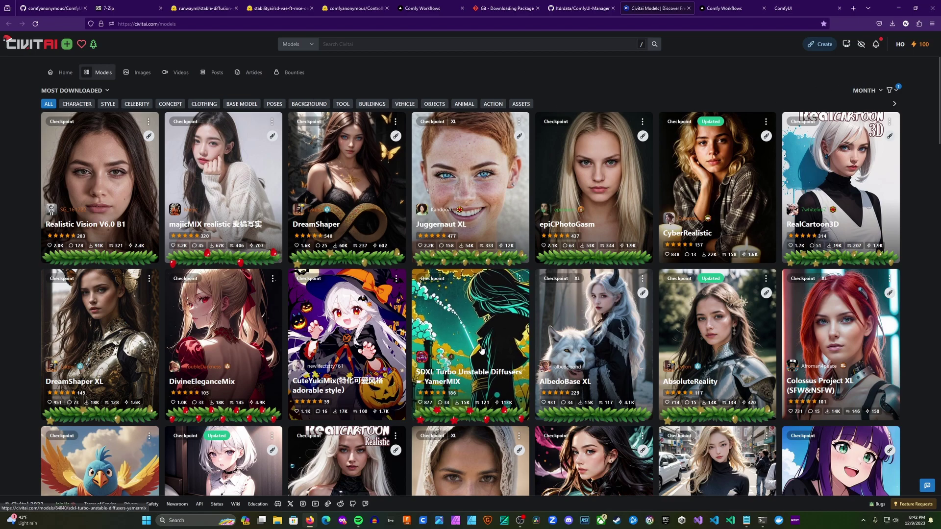
click(464, 165)
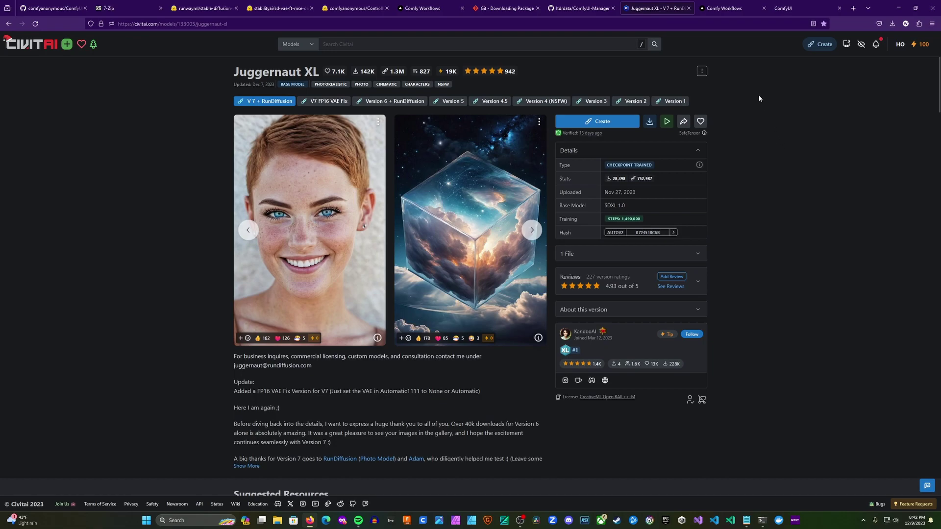
click(725, 11)
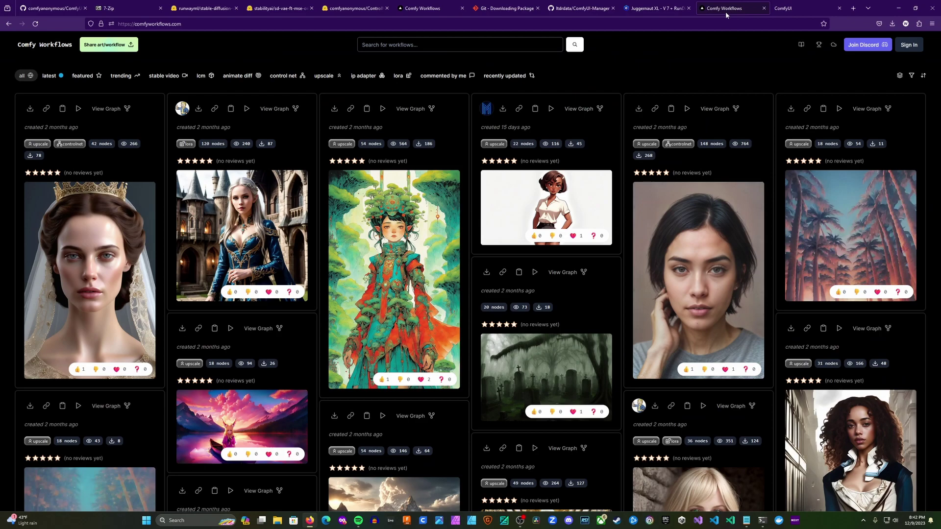